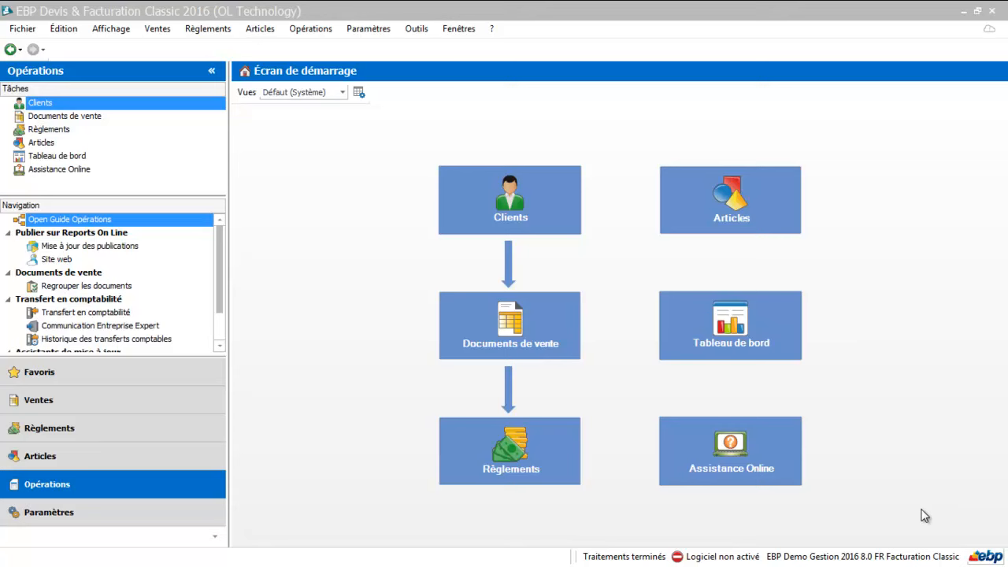
Review the general accounting options in the company information, including the transfer file destination and account formatting.
{"action": "left_click", "coordinate": [162, 516]}
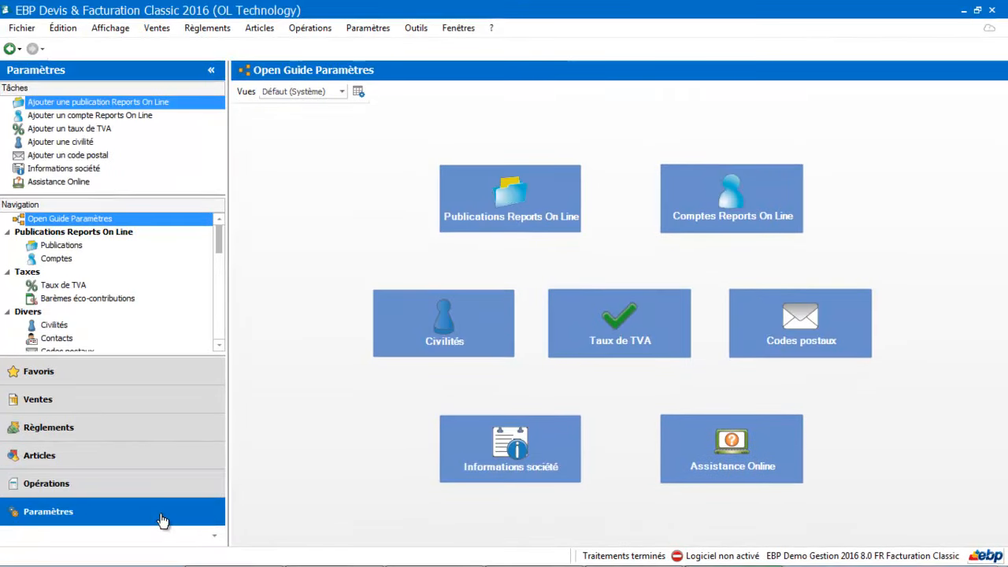
{"action": "left_click", "coordinate": [525, 466]}
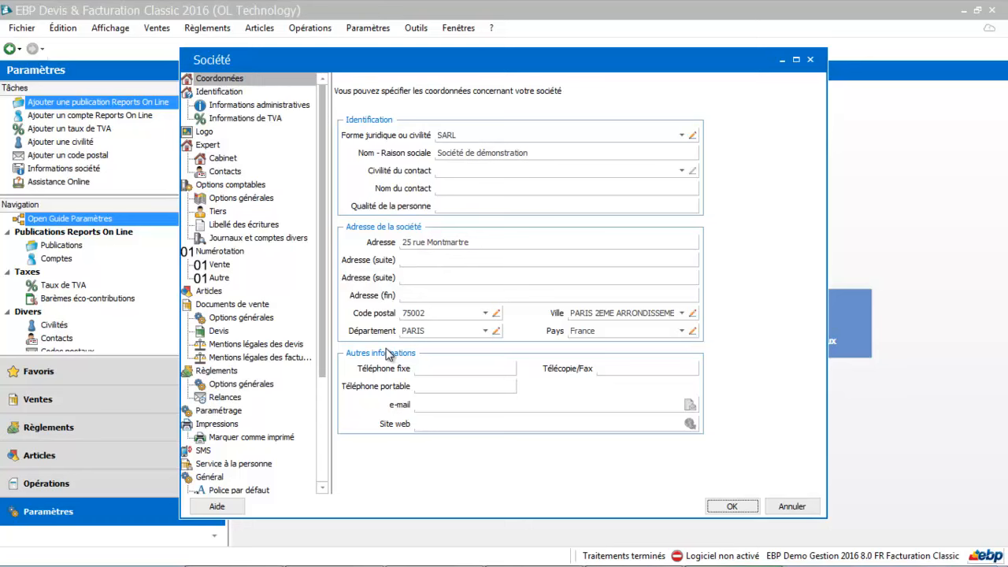
{"action": "left_click", "coordinate": [240, 199]}
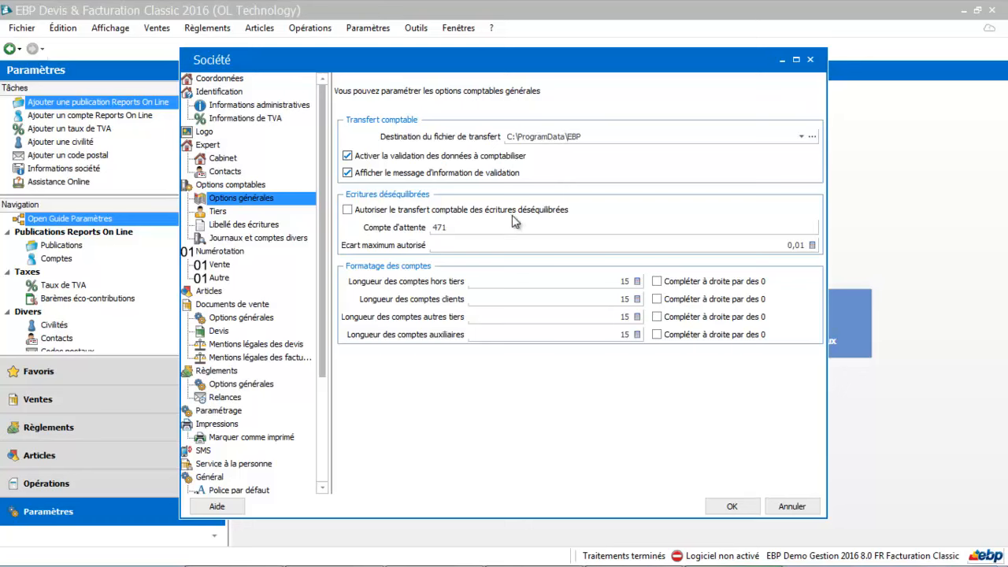
{"action": "left_click", "coordinate": [735, 507]}
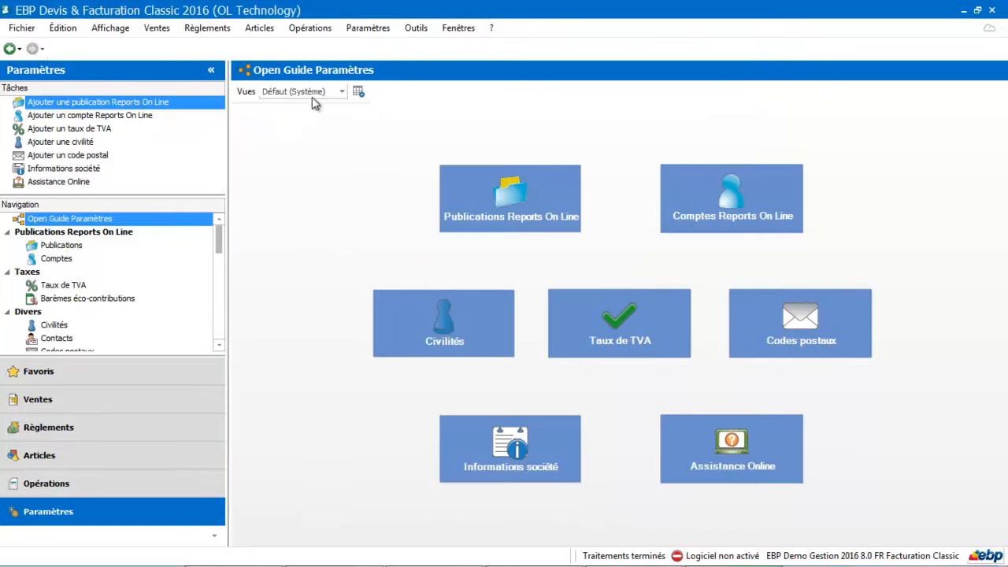
Start the accounting transfer assistant and set the document state to Pièces comptabilisées, acknowledging the warning about regenerated entries.
{"action": "left_click", "coordinate": [306, 34]}
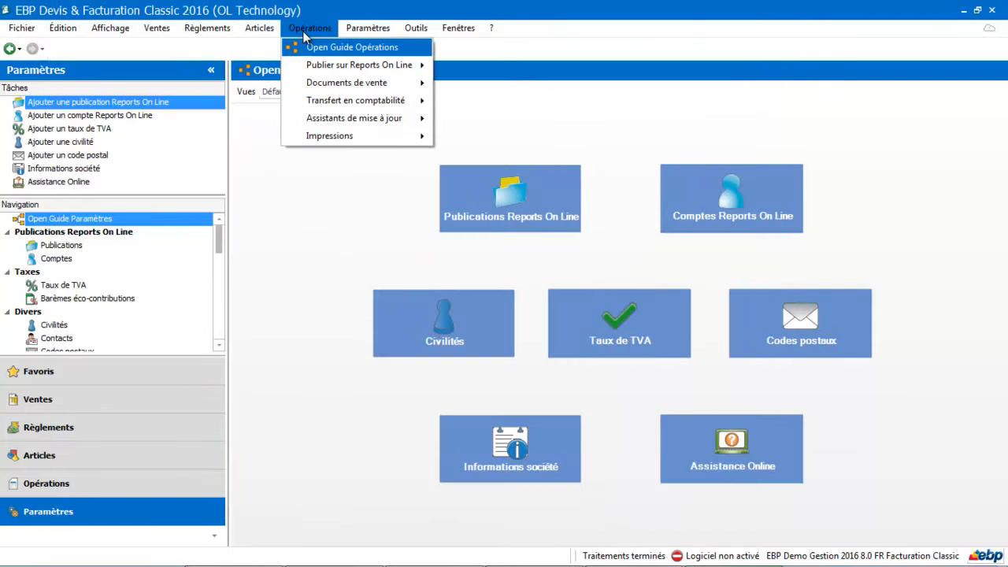
{"action": "mouse_move", "coordinate": [315, 102]}
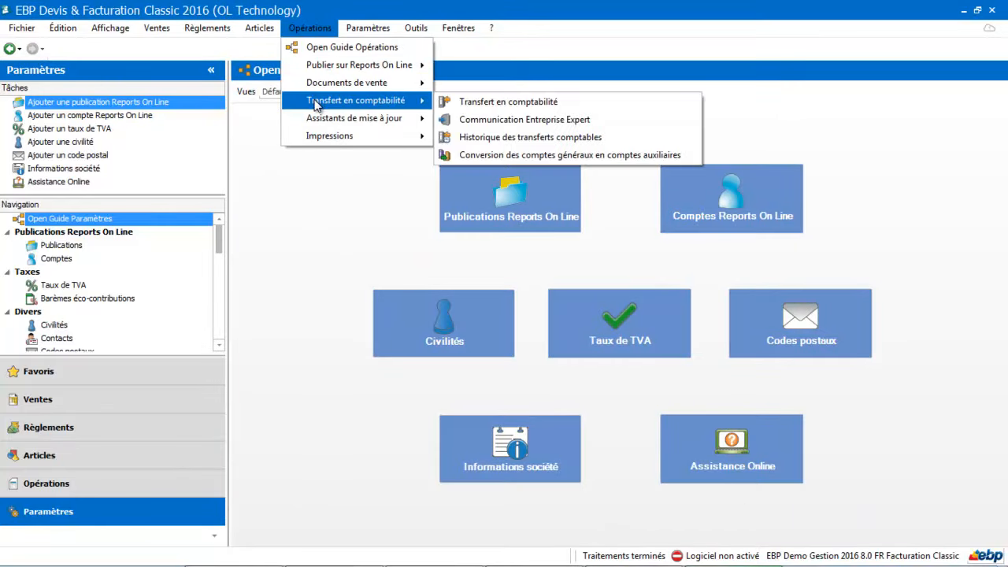
{"action": "left_click", "coordinate": [534, 103]}
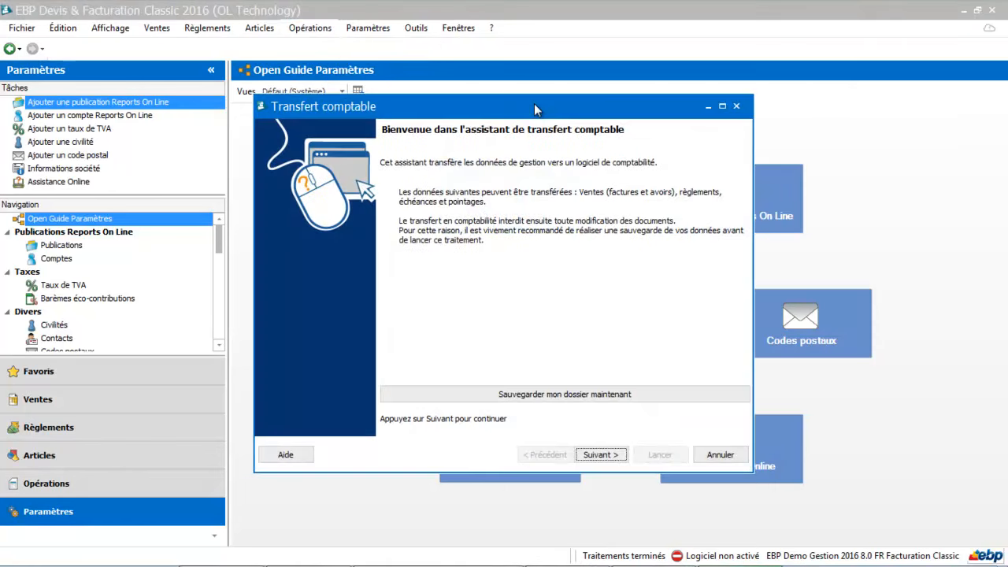
{"action": "left_click", "coordinate": [596, 455]}
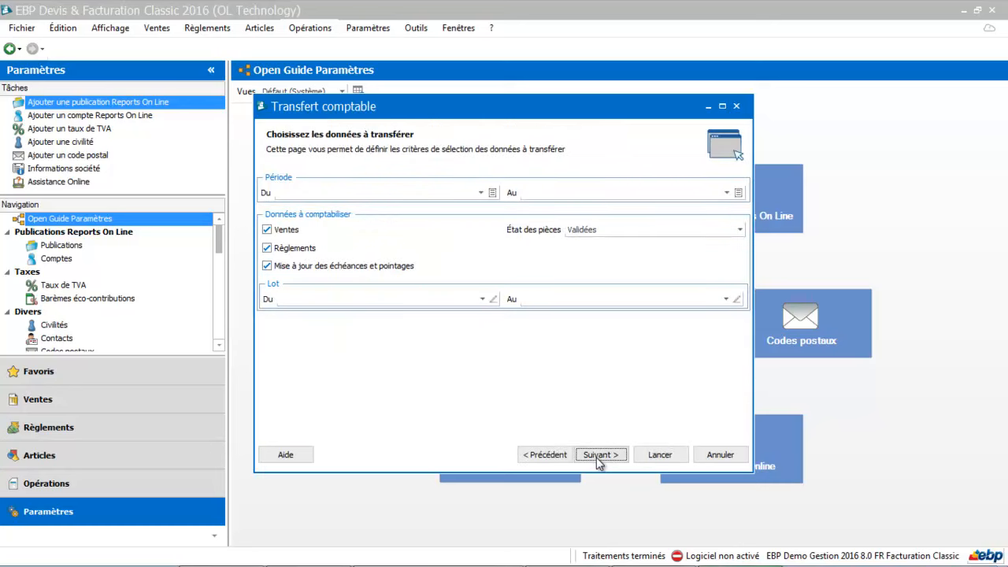
{"action": "left_click", "coordinate": [591, 226]}
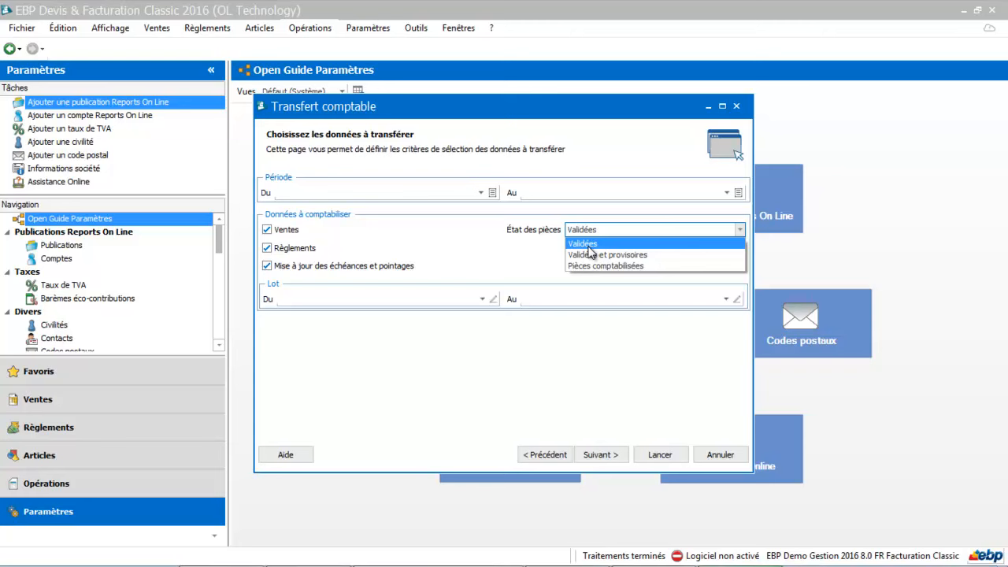
{"action": "left_click", "coordinate": [592, 267]}
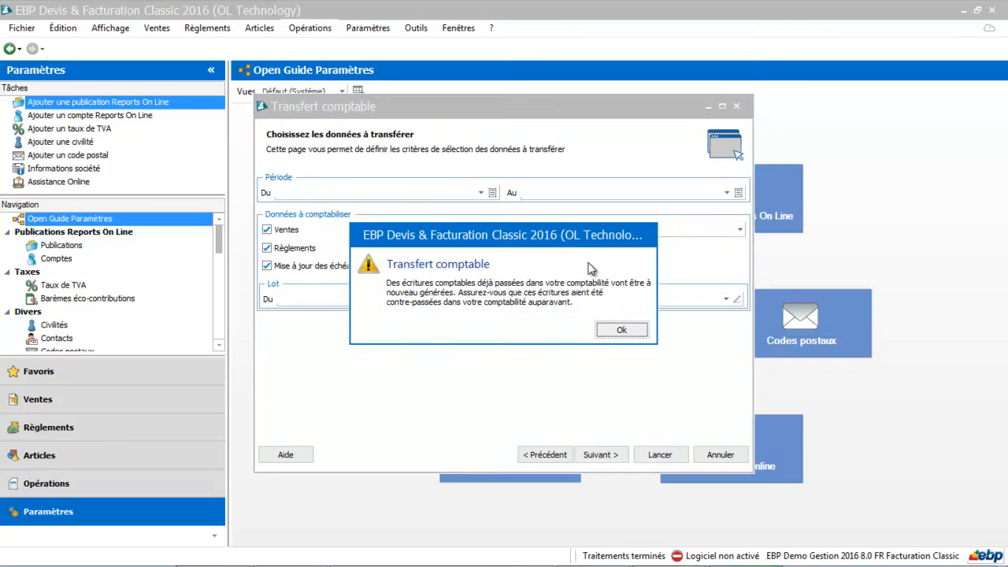
{"action": "left_click", "coordinate": [609, 334]}
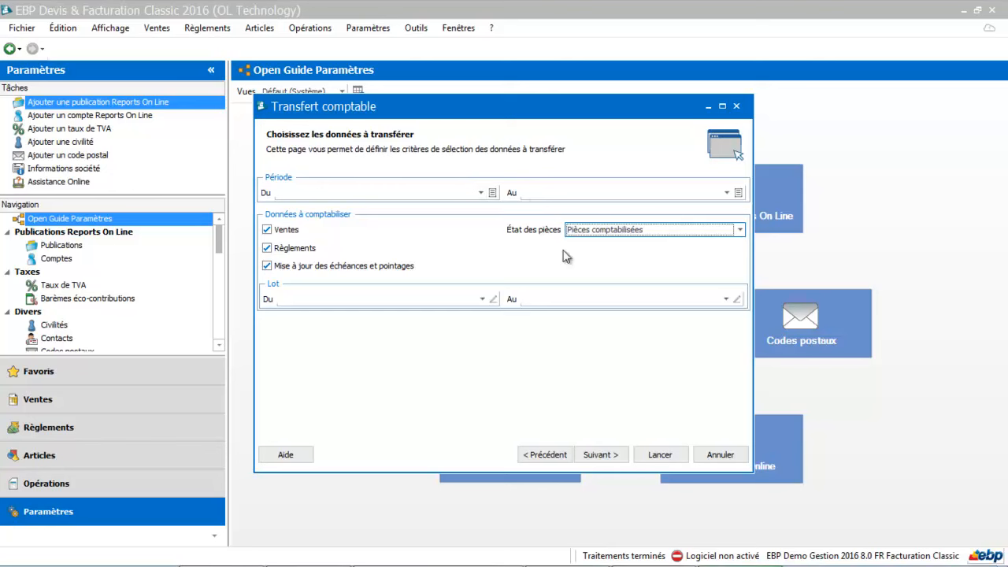
Keep all listed documents selected for retransfer and set the exchange format to Open Line.
{"action": "left_click", "coordinate": [600, 454]}
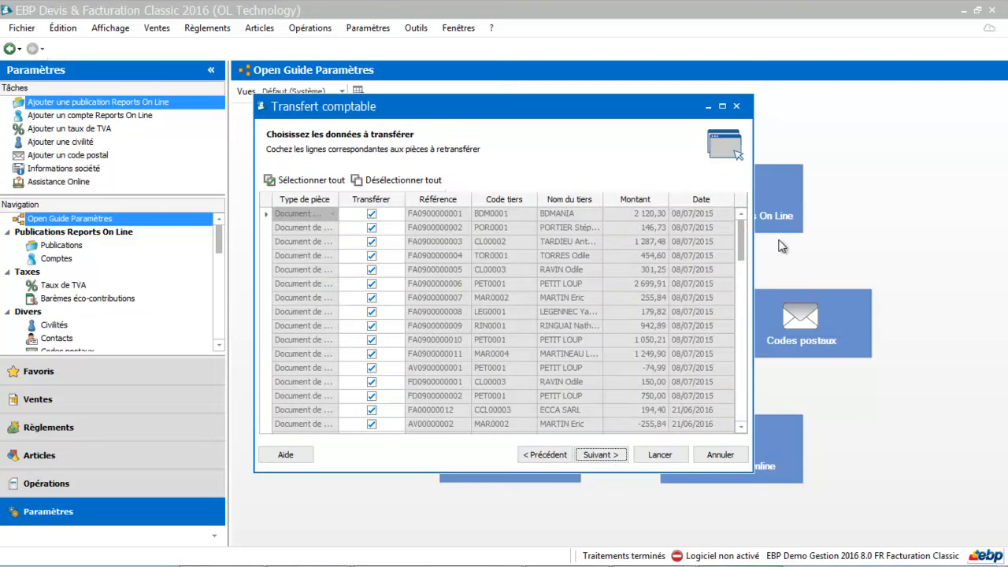
{"action": "mouse_move", "coordinate": [741, 243]}
{"action": "left_mouse_down"}
{"action": "mouse_move", "coordinate": [758, 408]}
{"action": "mouse_move", "coordinate": [743, 252]}
{"action": "left_mouse_up"}
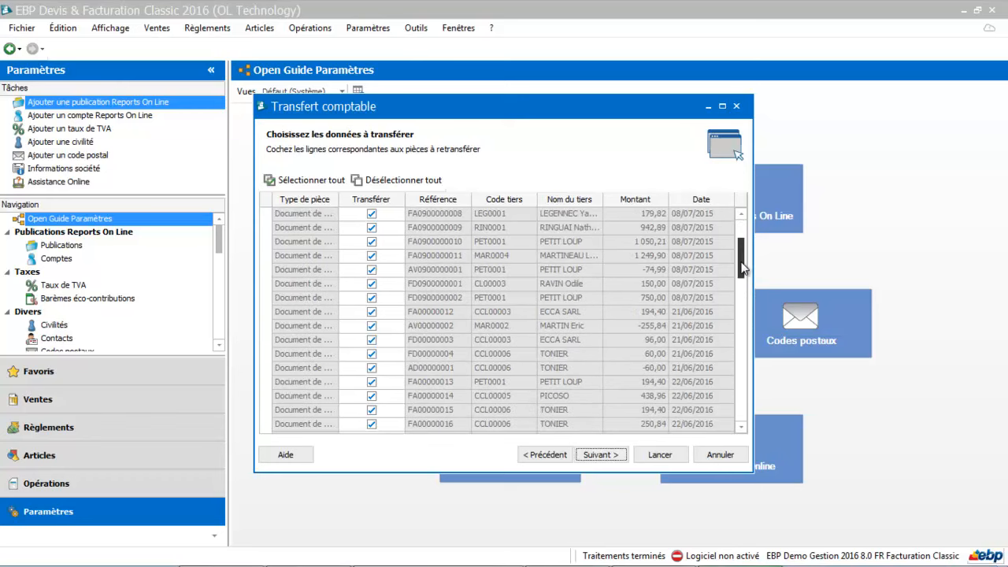
{"action": "left_click", "coordinate": [600, 454]}
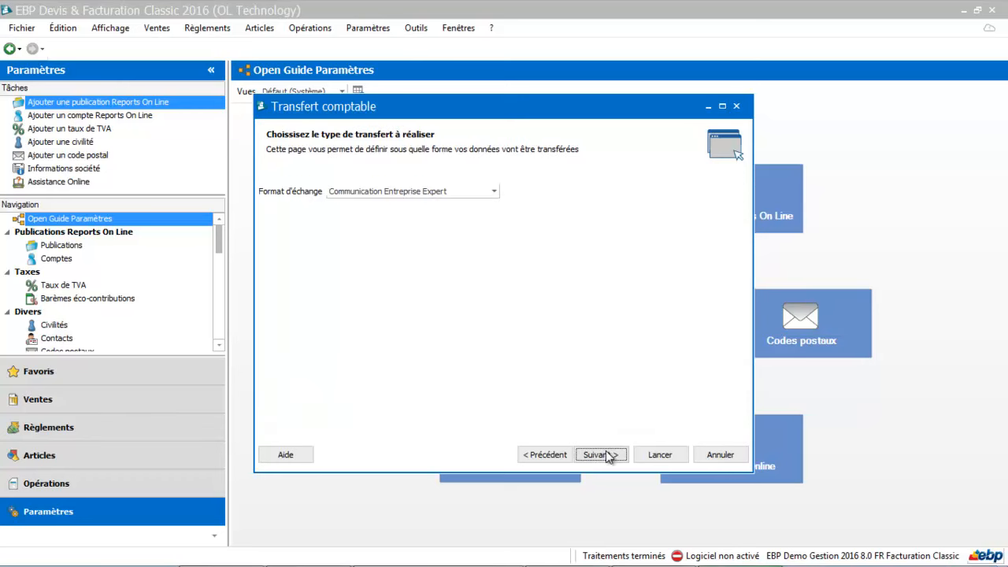
{"action": "left_click", "coordinate": [494, 192]}
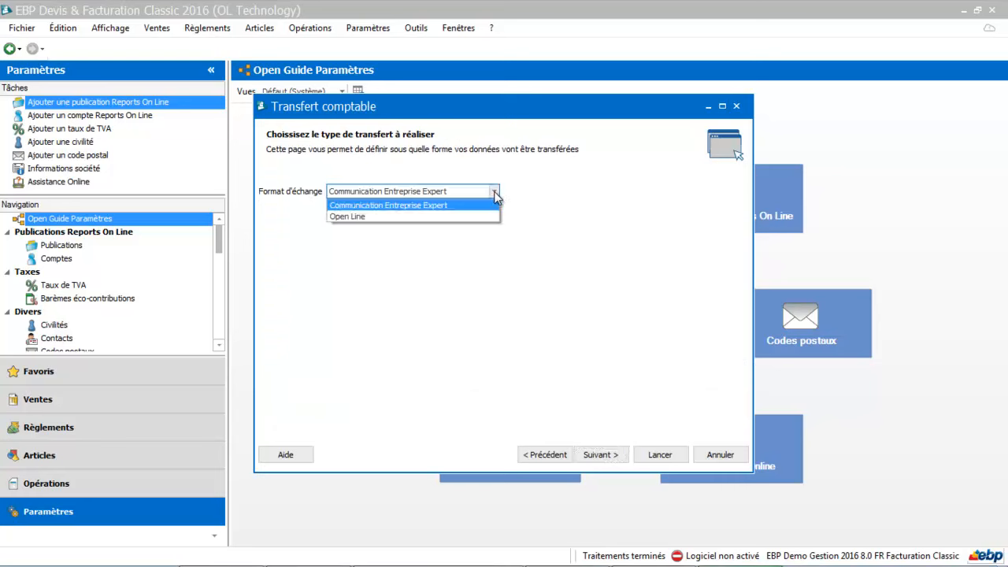
{"action": "left_click", "coordinate": [468, 215]}
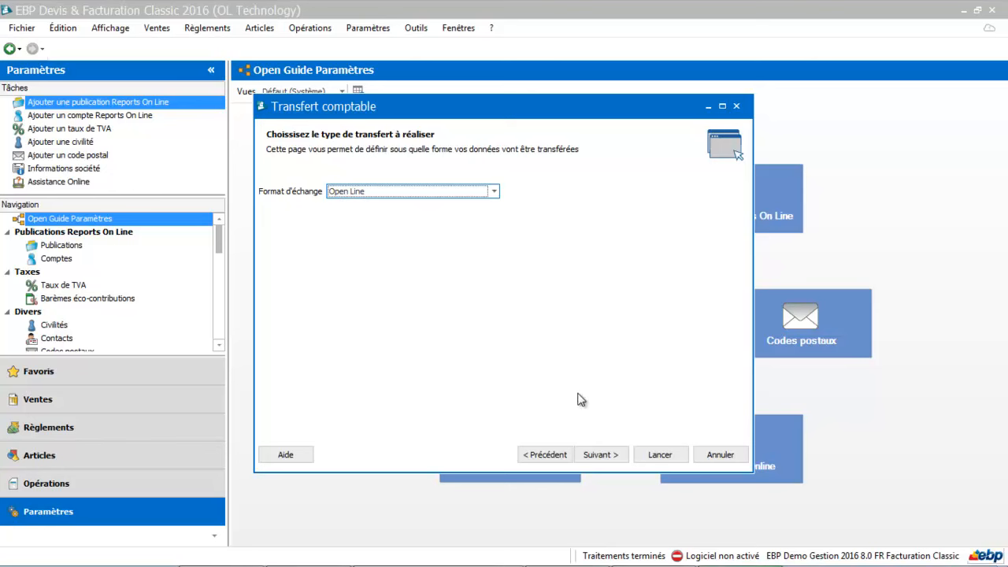
{"action": "left_click", "coordinate": [608, 457]}
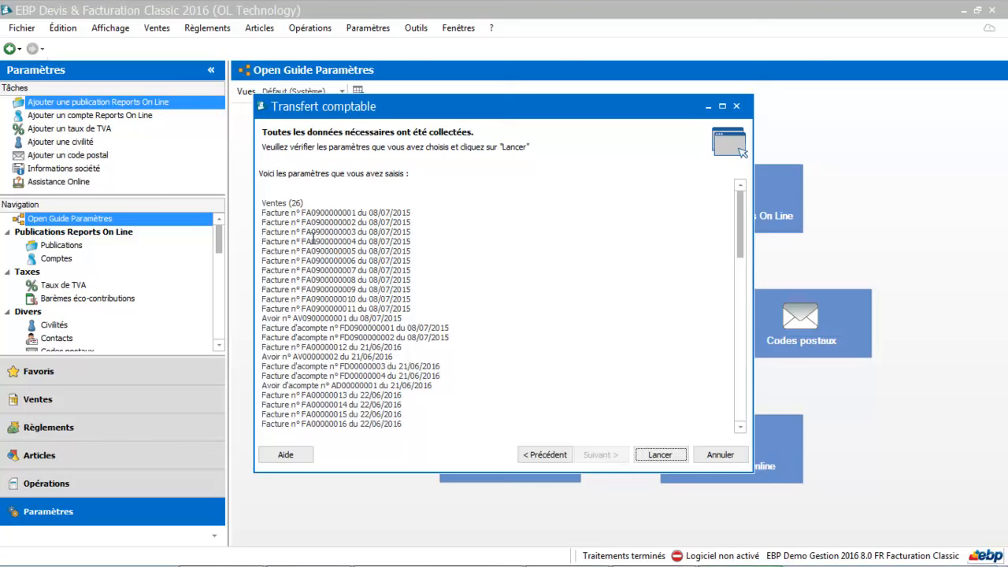
Check the summary of collected data, launch the accounting transfer and close the assistant.
{"action": "left_click_drag", "start_coordinate": [740, 217], "coordinate": [748, 437]}
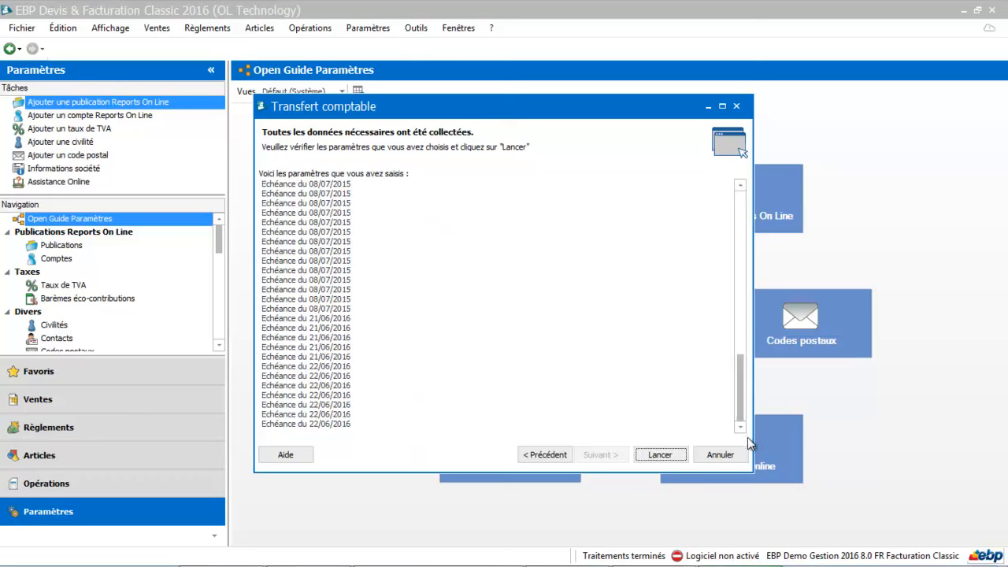
{"action": "left_click", "coordinate": [660, 461]}
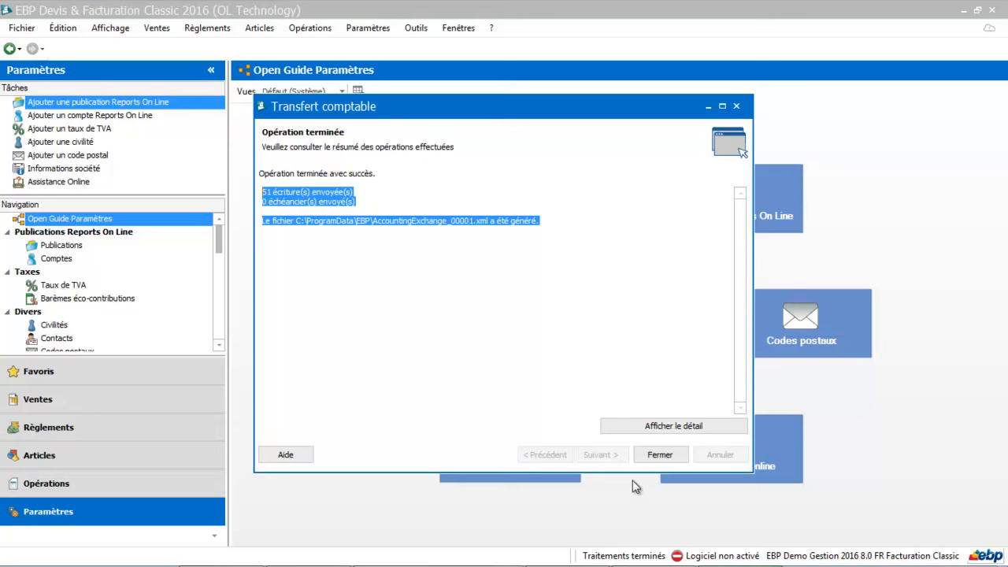
{"action": "left_click", "coordinate": [654, 457]}
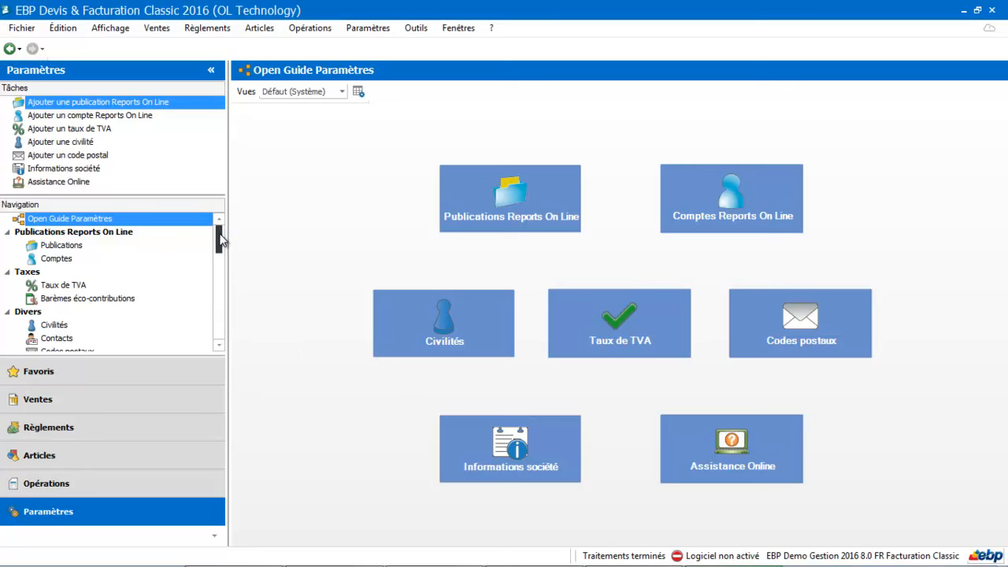
Open the Liste des écritures print model for Transfert comptable from the Opérations printouts.
{"action": "left_click", "coordinate": [52, 486]}
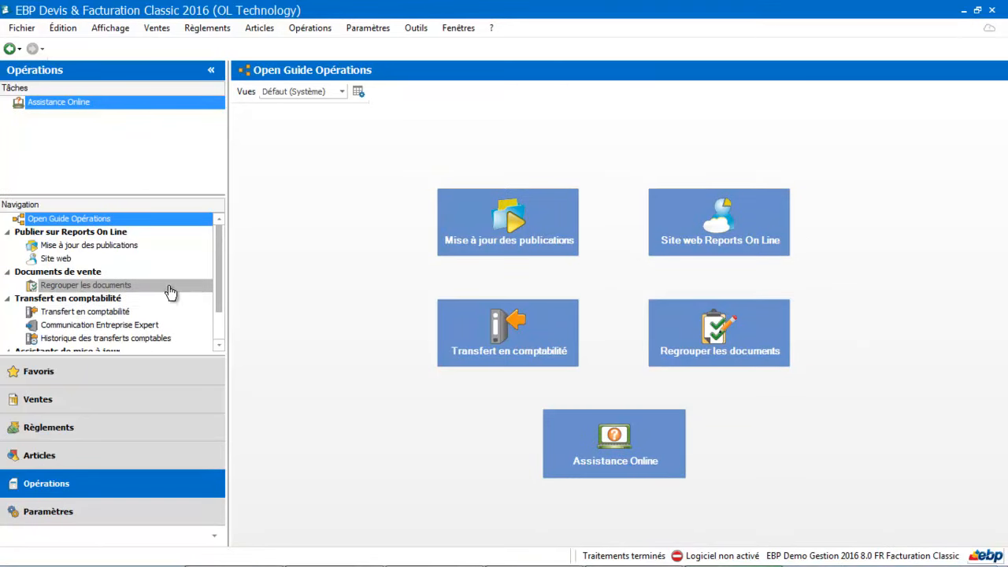
{"action": "left_click_drag", "start_coordinate": [218, 275], "coordinate": [218, 308]}
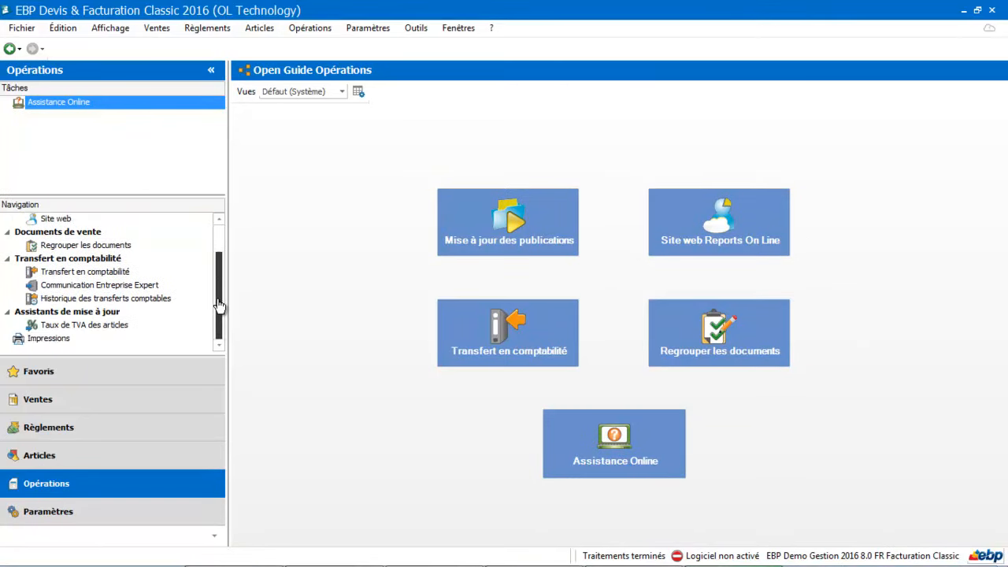
{"action": "left_click", "coordinate": [44, 344]}
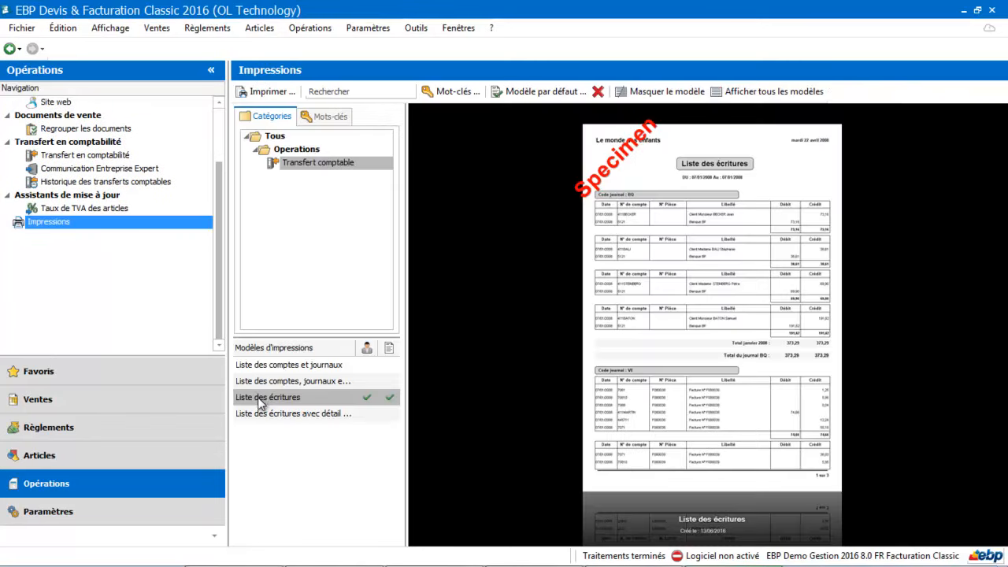
{"action": "left_click", "coordinate": [272, 398]}
{"action": "double_click", "coordinate": [272, 399]}
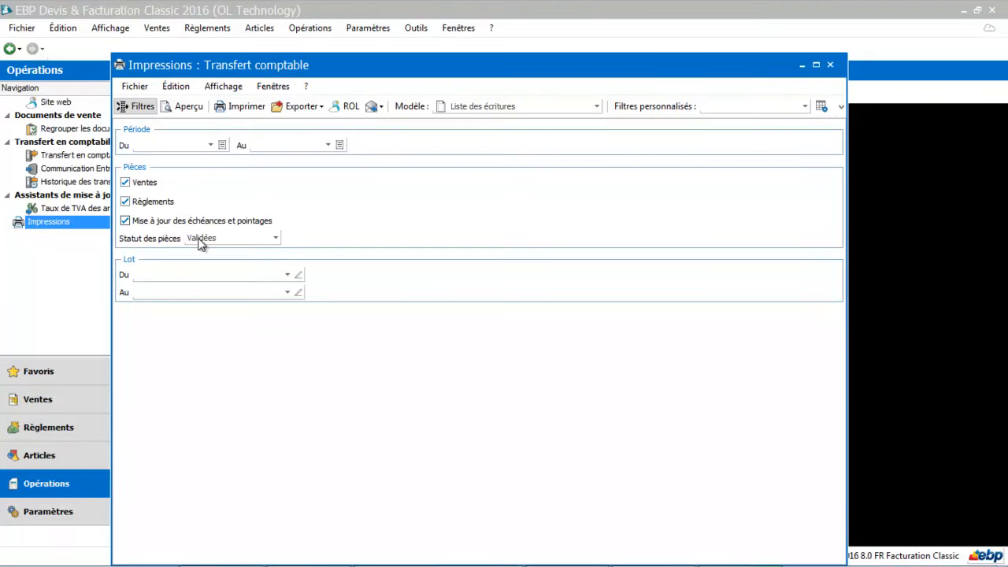
Filter the entries list on documents with the status Pièces comptabilisées and generate its preview.
{"action": "left_click", "coordinate": [215, 241]}
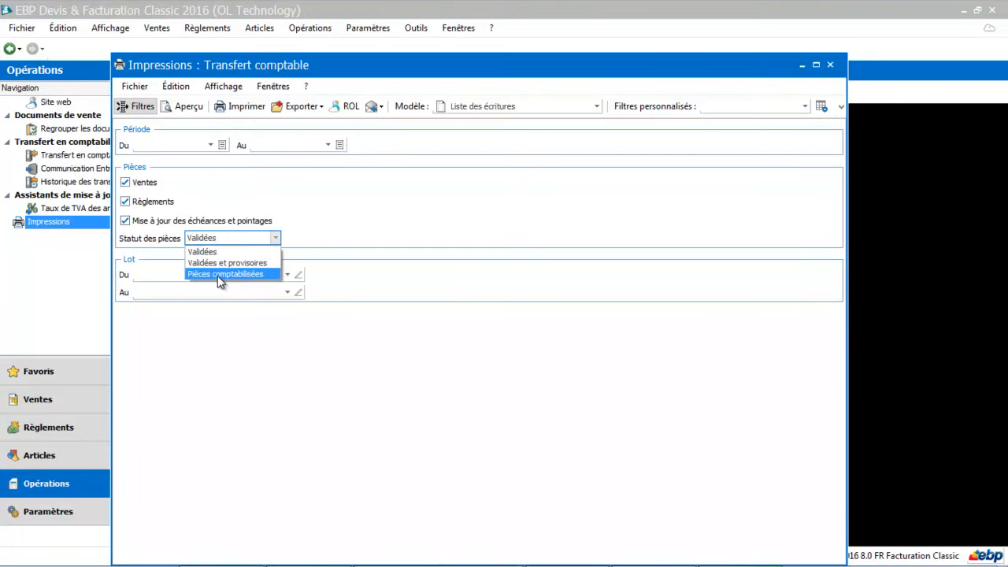
{"action": "left_click", "coordinate": [218, 275]}
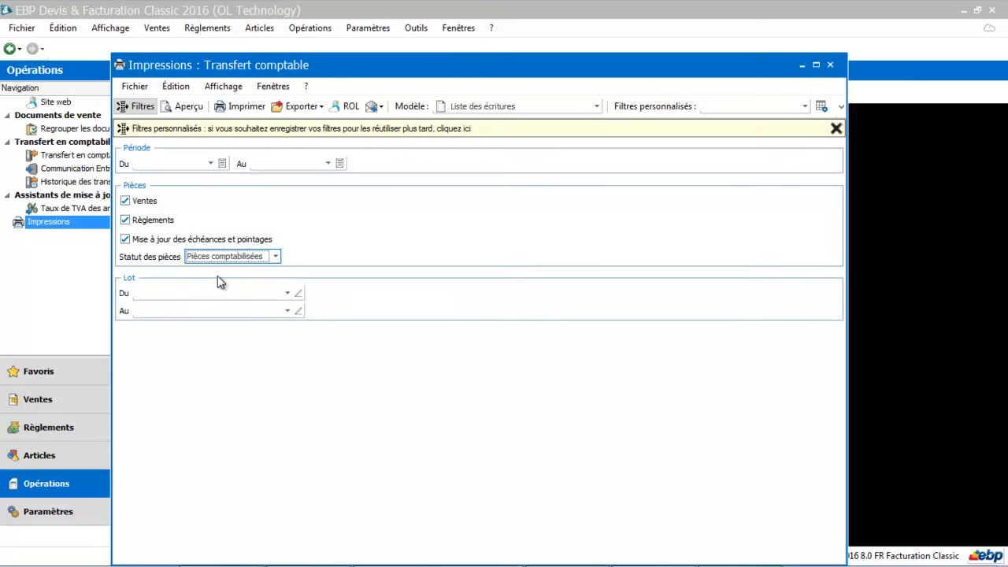
{"action": "left_click", "coordinate": [181, 107]}
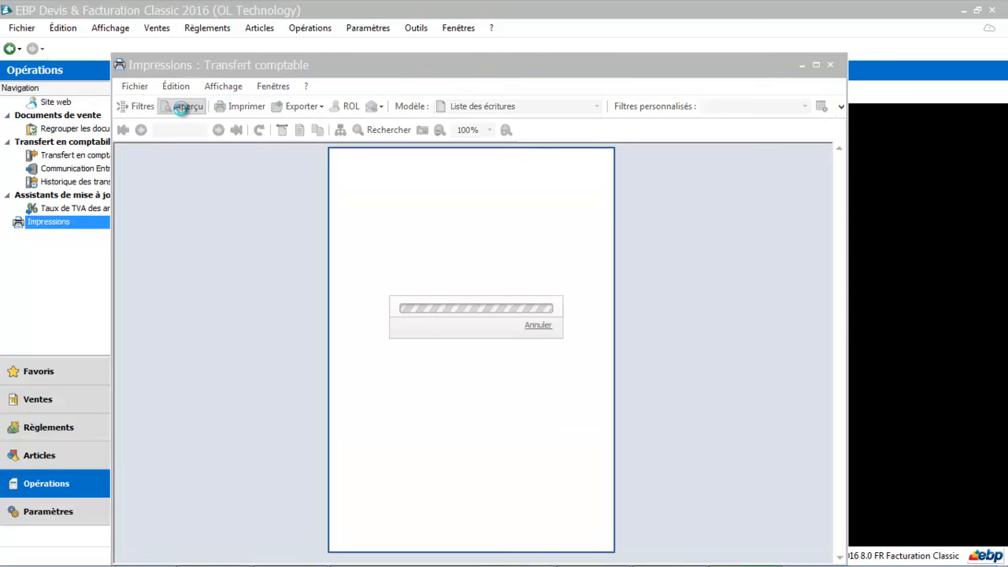
Examine the previewed entries by journal in a maximized window at up to 150% zoom, and close the preview.
{"action": "left_click", "coordinate": [489, 130]}
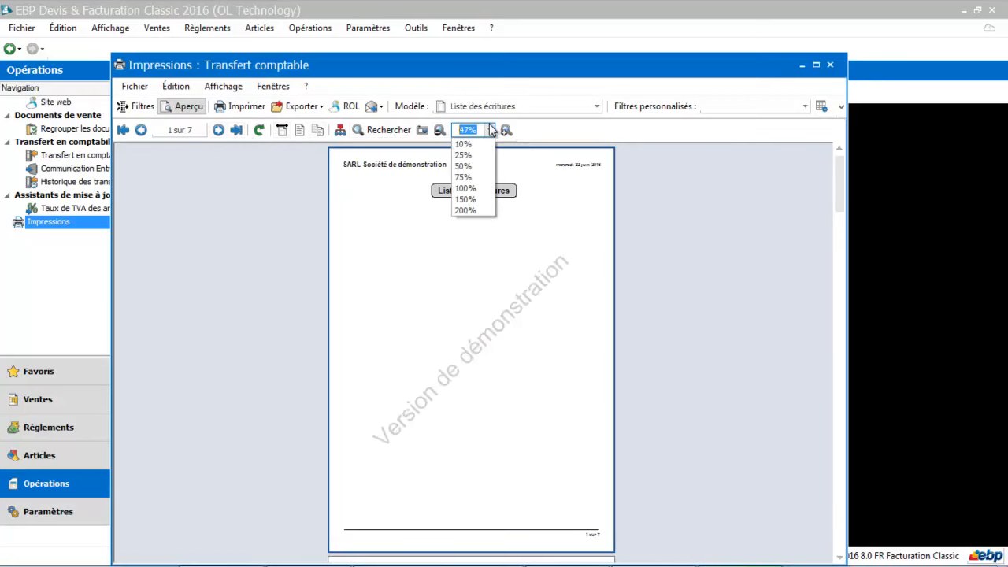
{"action": "left_click", "coordinate": [471, 189]}
{"action": "left_click", "coordinate": [817, 66]}
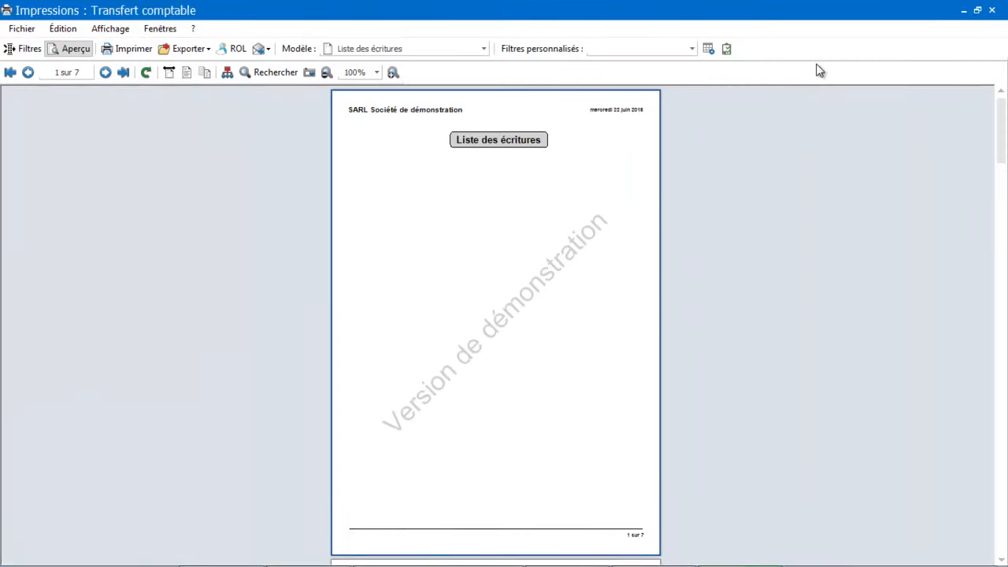
{"action": "left_click_drag", "start_coordinate": [1005, 114], "coordinate": [1005, 181]}
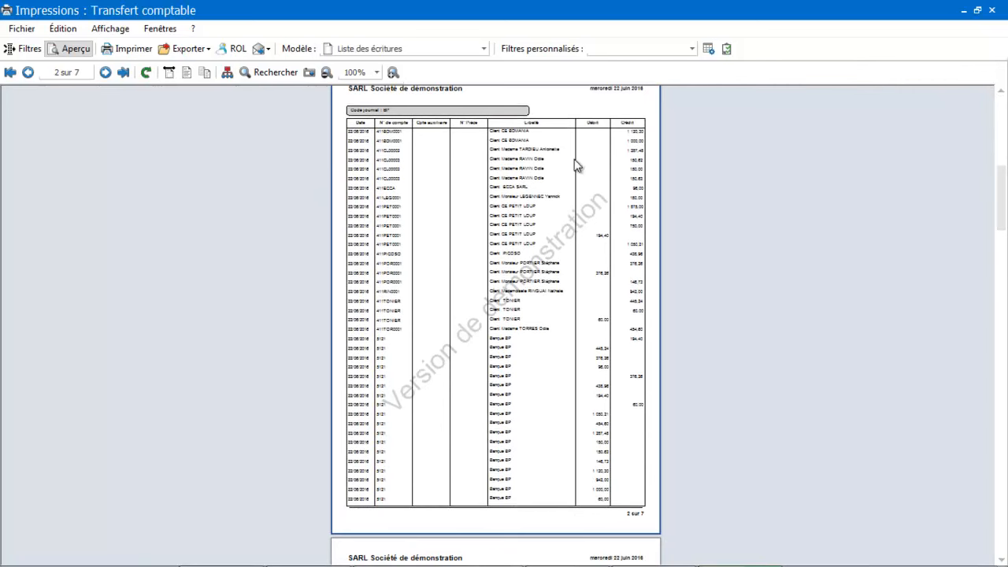
{"action": "left_click", "coordinate": [376, 72]}
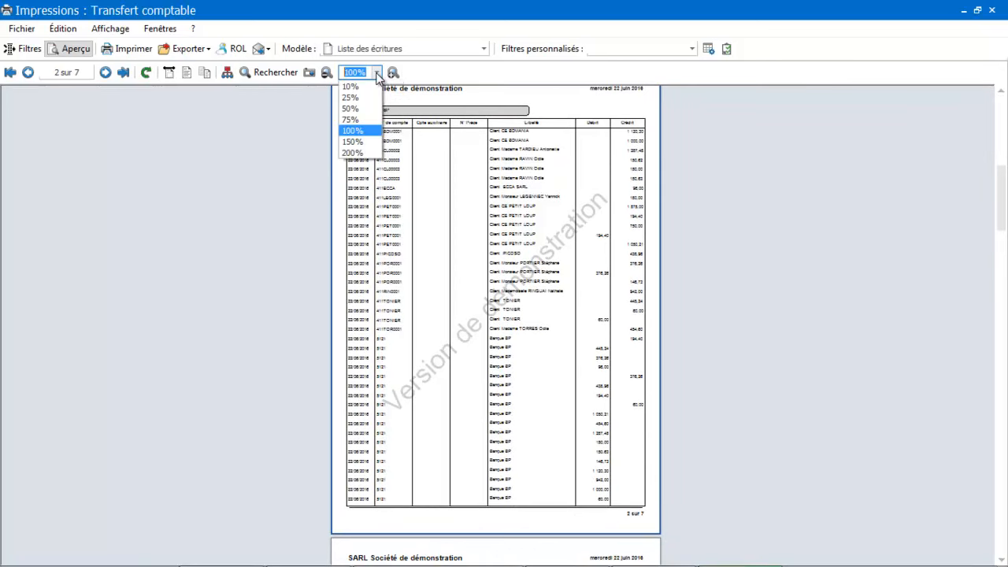
{"action": "left_click", "coordinate": [355, 143]}
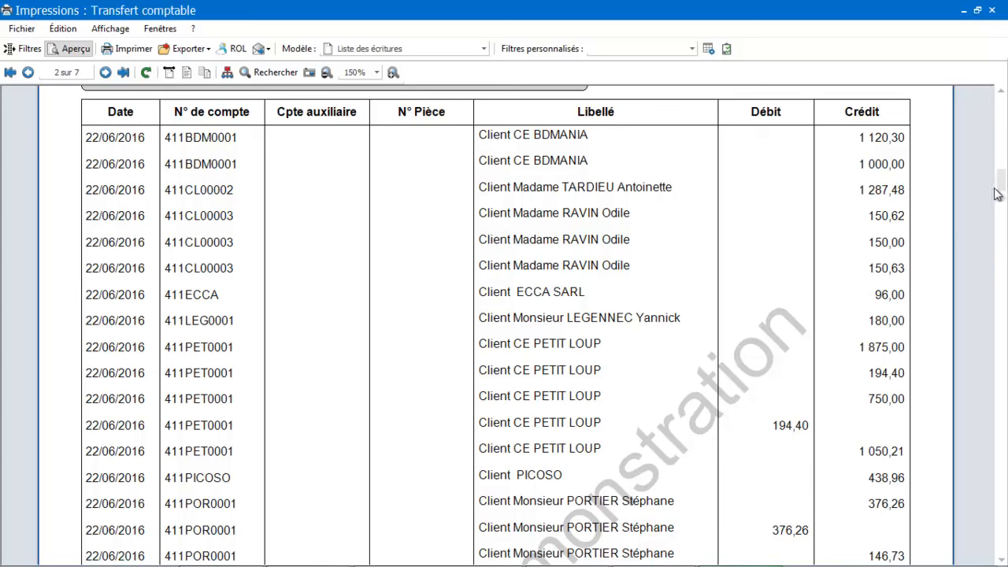
{"action": "left_click_drag", "start_coordinate": [998, 185], "coordinate": [1001, 200]}
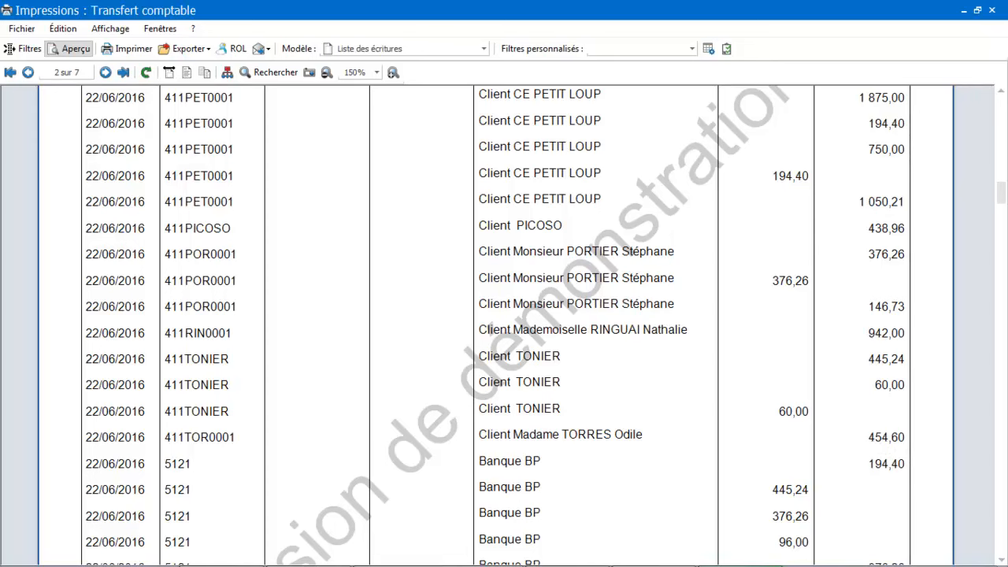
{"action": "left_click_drag", "start_coordinate": [1000, 202], "coordinate": [1001, 254]}
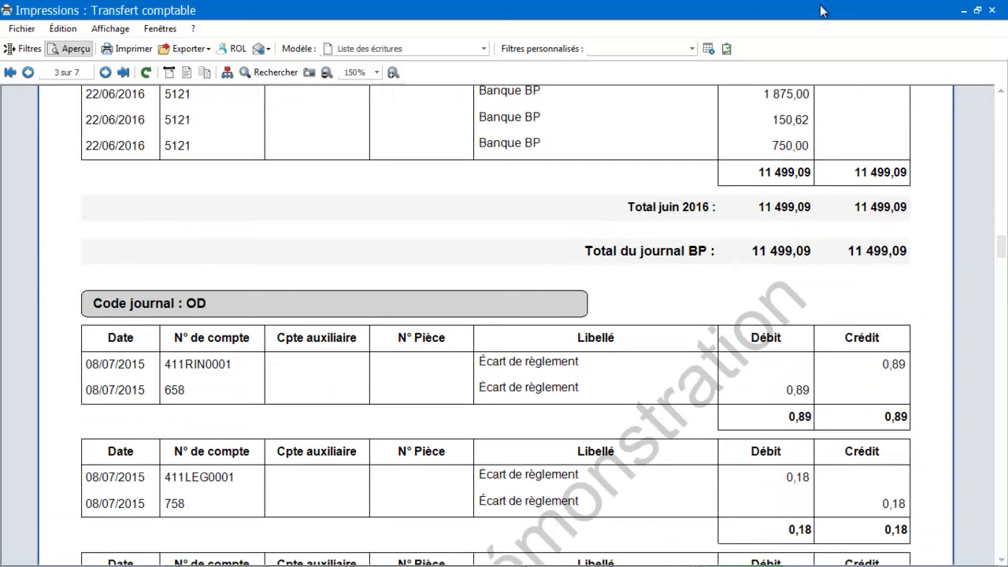
{"action": "left_click", "coordinate": [998, 12]}
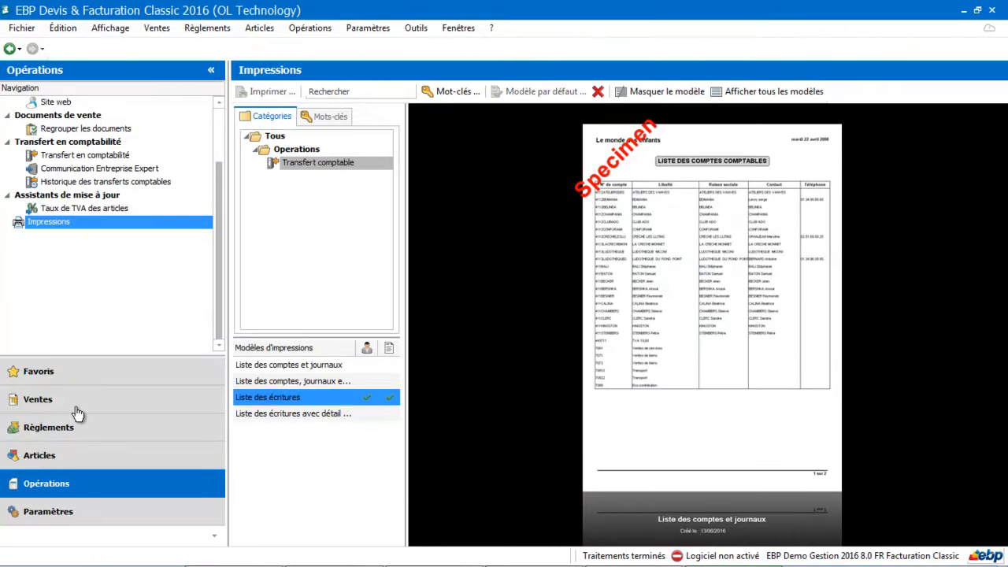
Start a new accounting transfer, set the document status to Pièces comptabilisées and accept the warning about regenerating entries.
{"action": "left_click", "coordinate": [128, 156]}
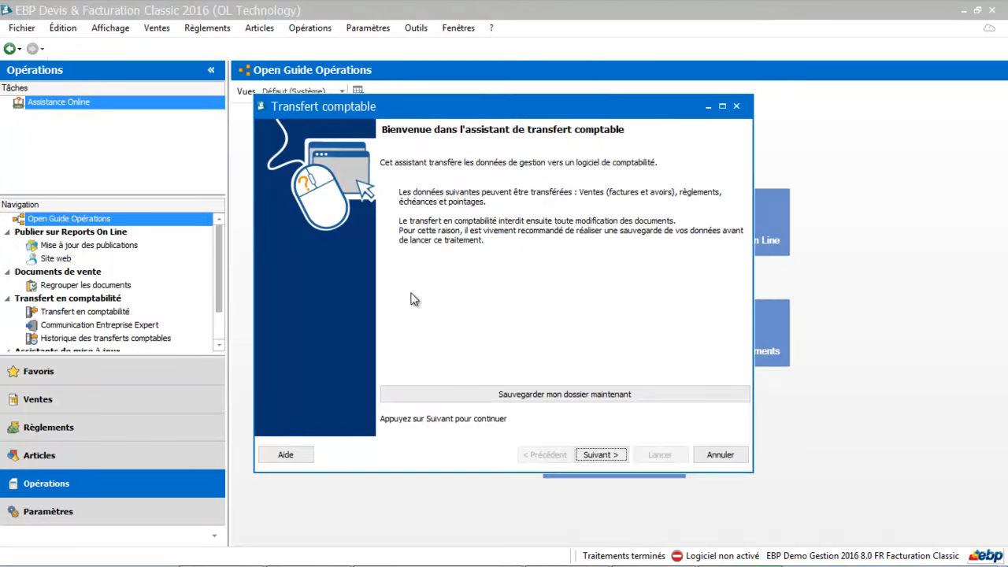
{"action": "left_click", "coordinate": [598, 455]}
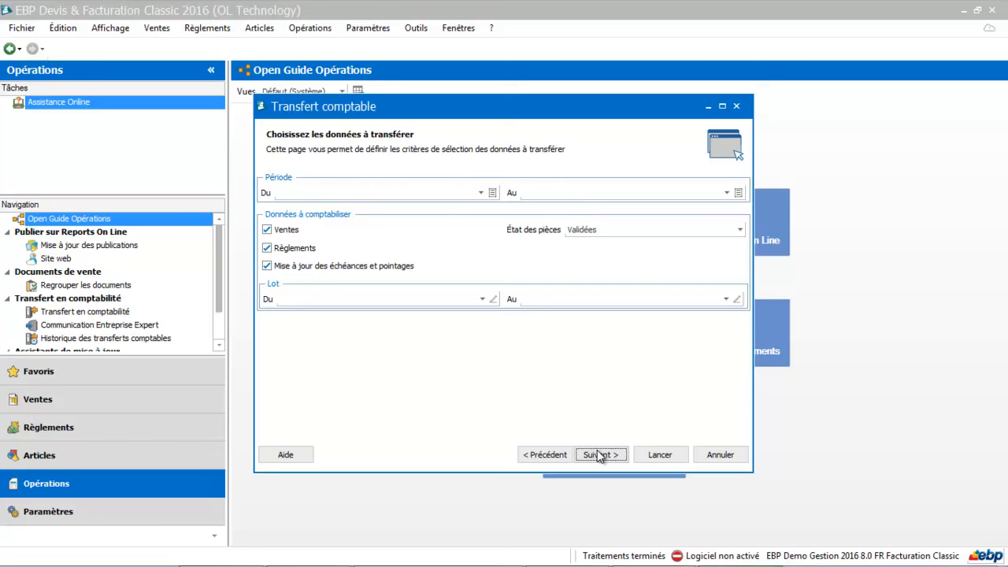
{"action": "left_click", "coordinate": [739, 229]}
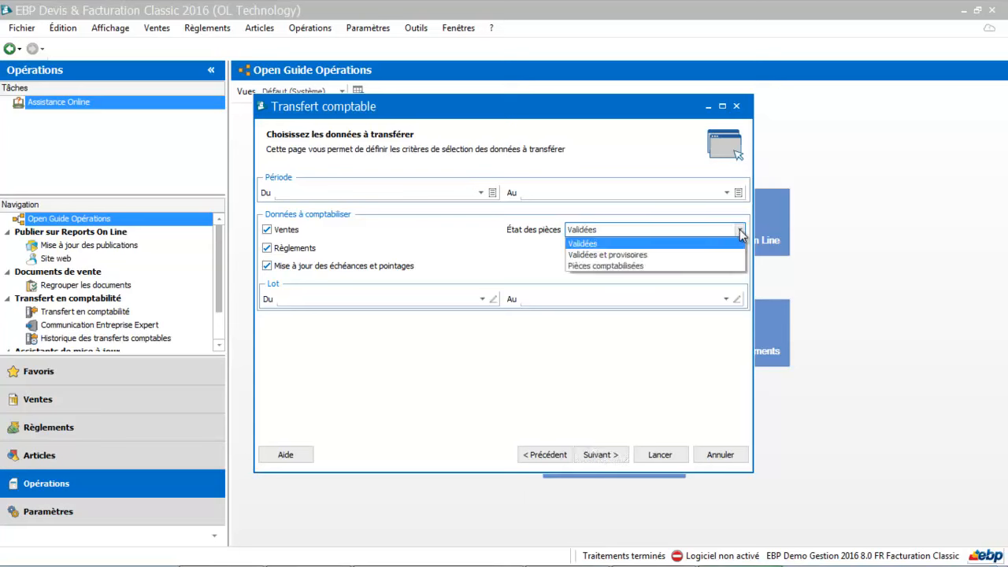
{"action": "left_click", "coordinate": [711, 264]}
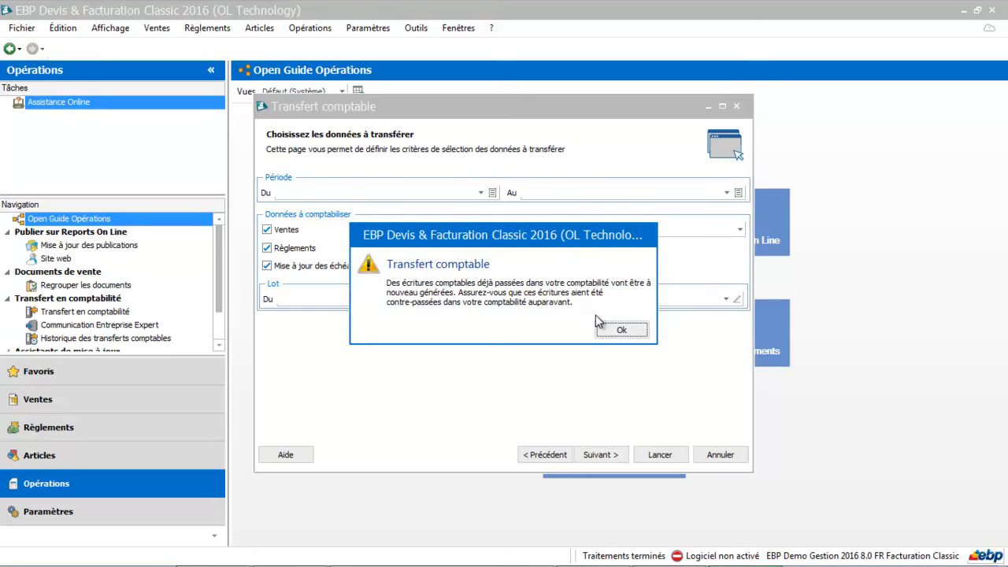
{"action": "left_click", "coordinate": [630, 330]}
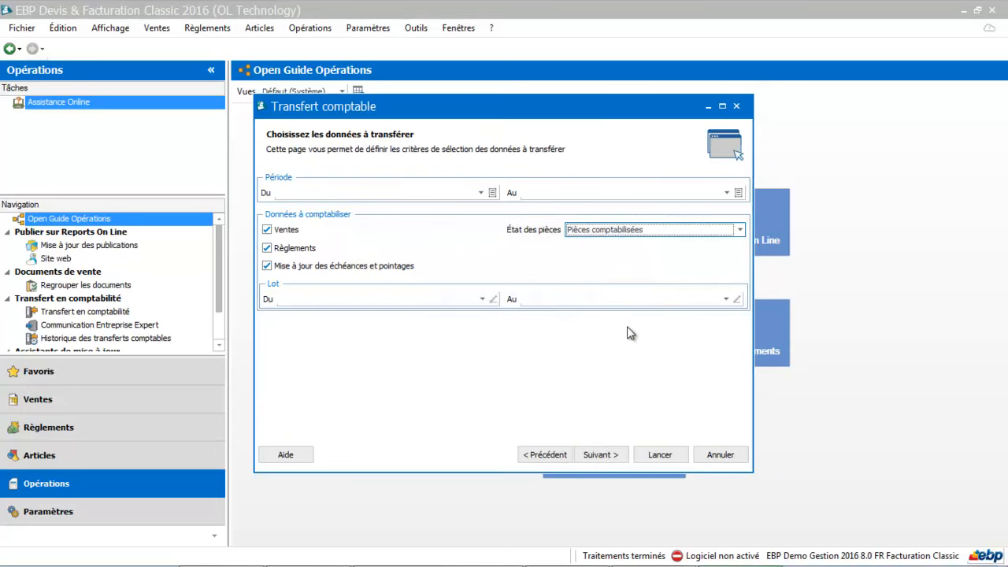
{"action": "left_click", "coordinate": [596, 455]}
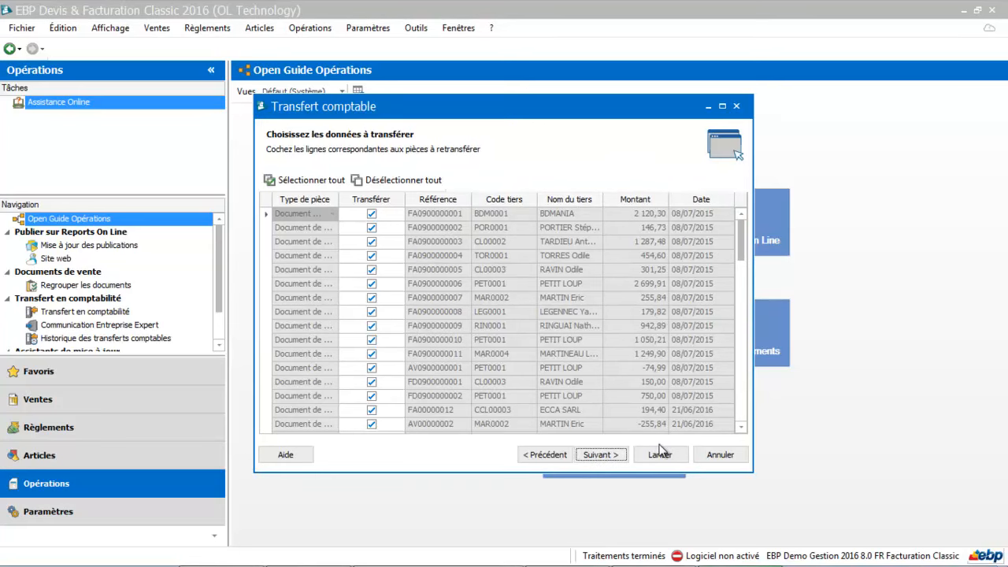
Keep all listed documents for retransfer, set the exchange format to Communication Entreprise Expert and launch the transfer.
{"action": "left_click", "coordinate": [599, 455]}
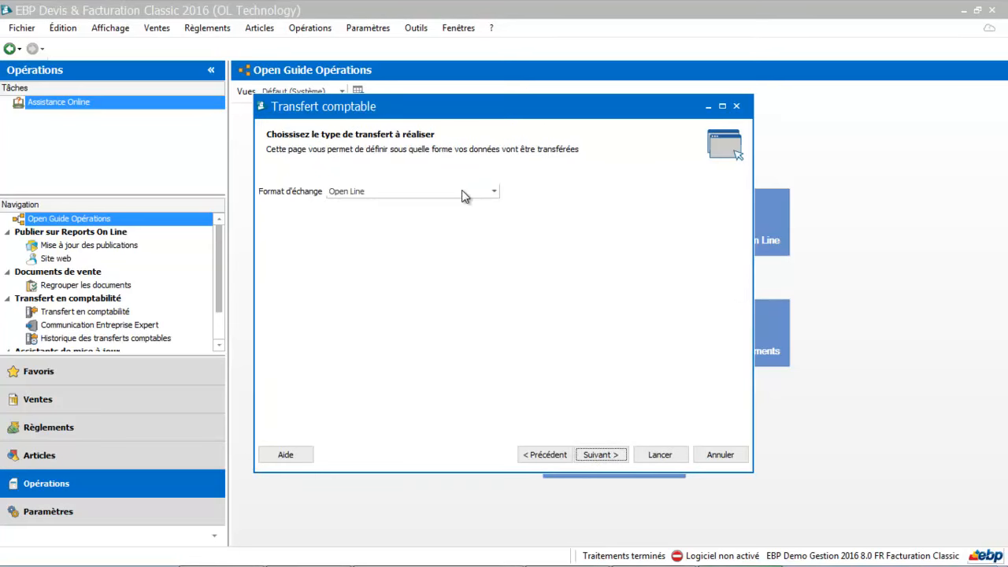
{"action": "left_click", "coordinate": [493, 192]}
{"action": "left_click", "coordinate": [441, 205]}
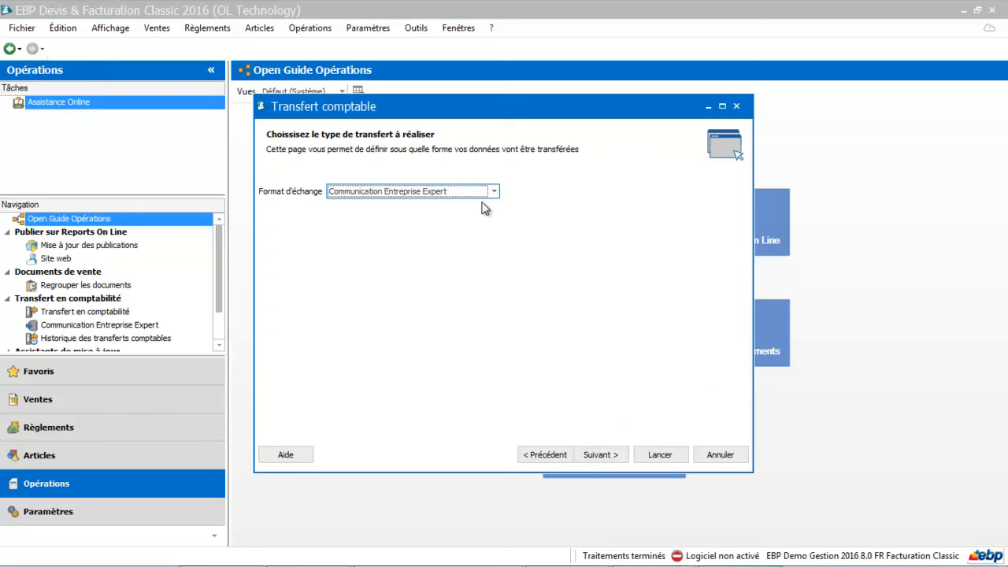
{"action": "left_click", "coordinate": [599, 454]}
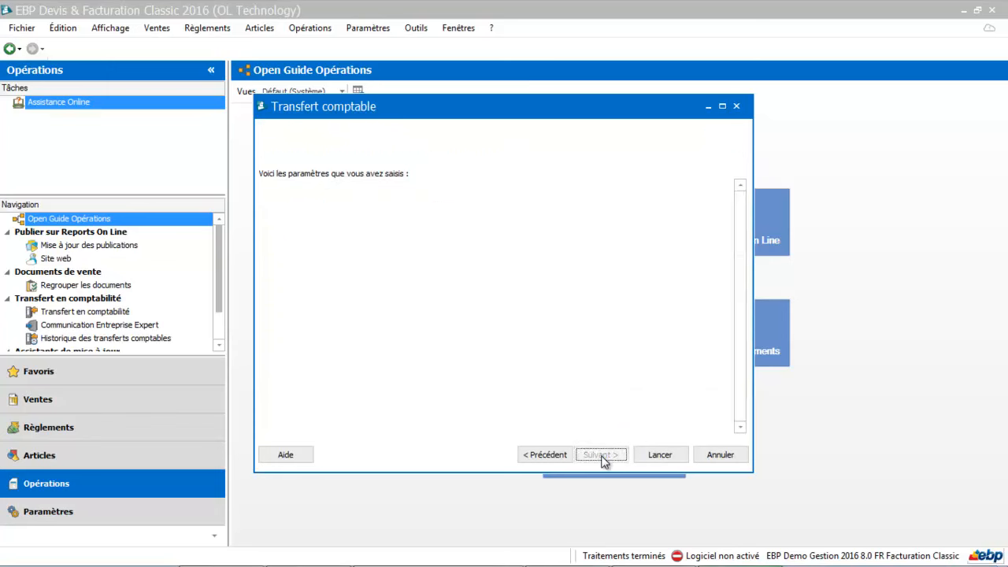
{"action": "left_click", "coordinate": [671, 460]}
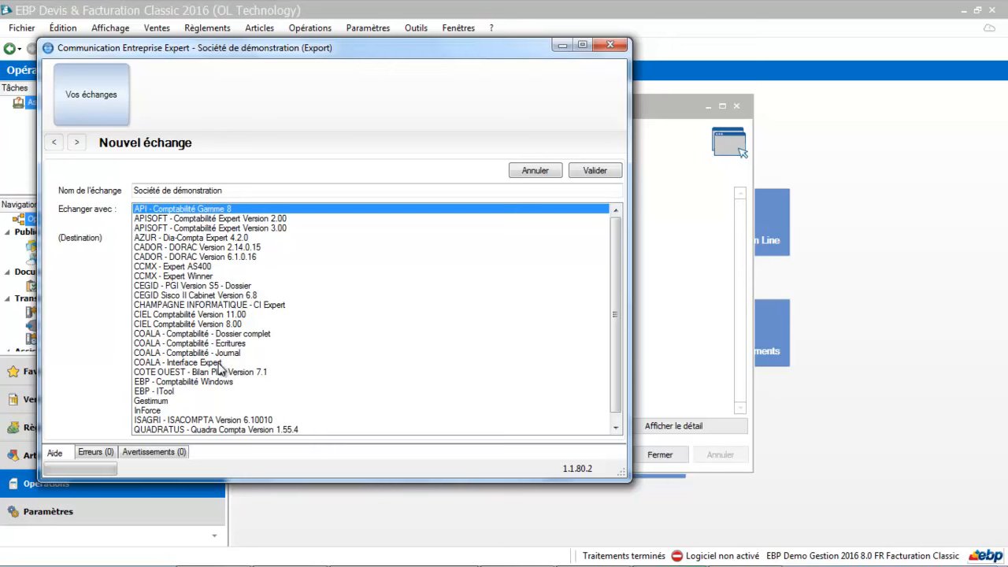
Create the exchange with CIEL Comptabilité Version 11.00 as destination, save its settings and open the entries view.
{"action": "left_click", "coordinate": [225, 315]}
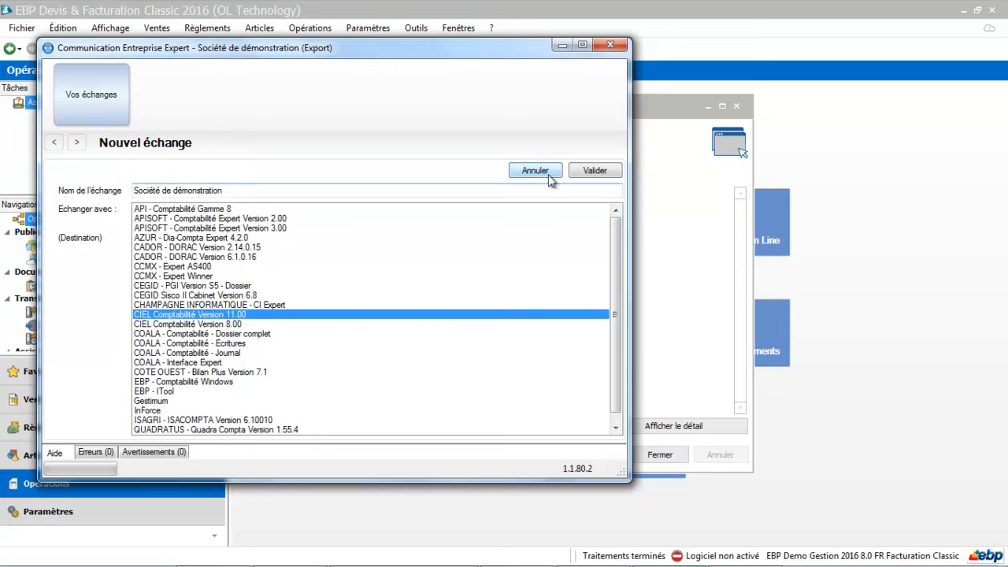
{"action": "left_click", "coordinate": [597, 172]}
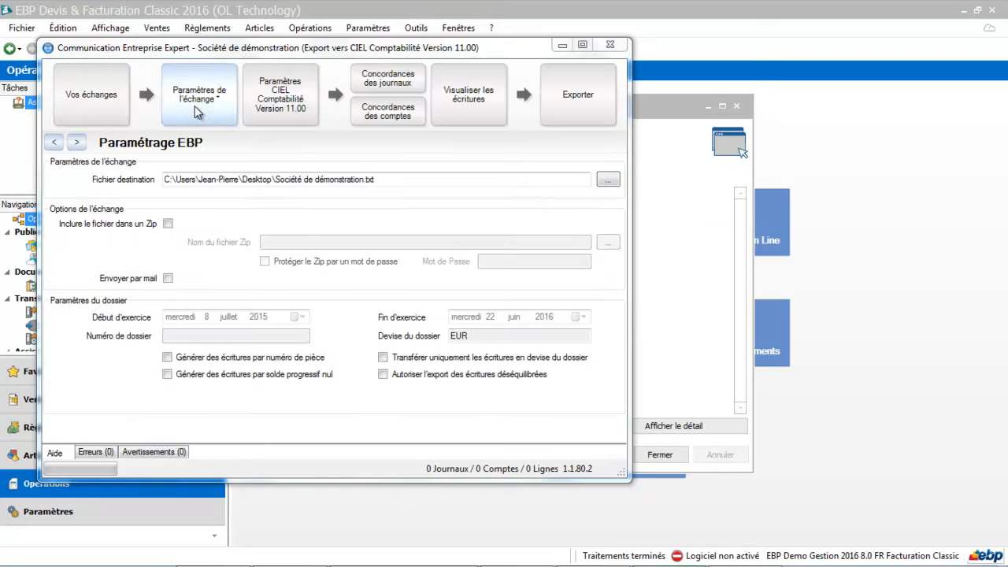
{"action": "left_click", "coordinate": [476, 106]}
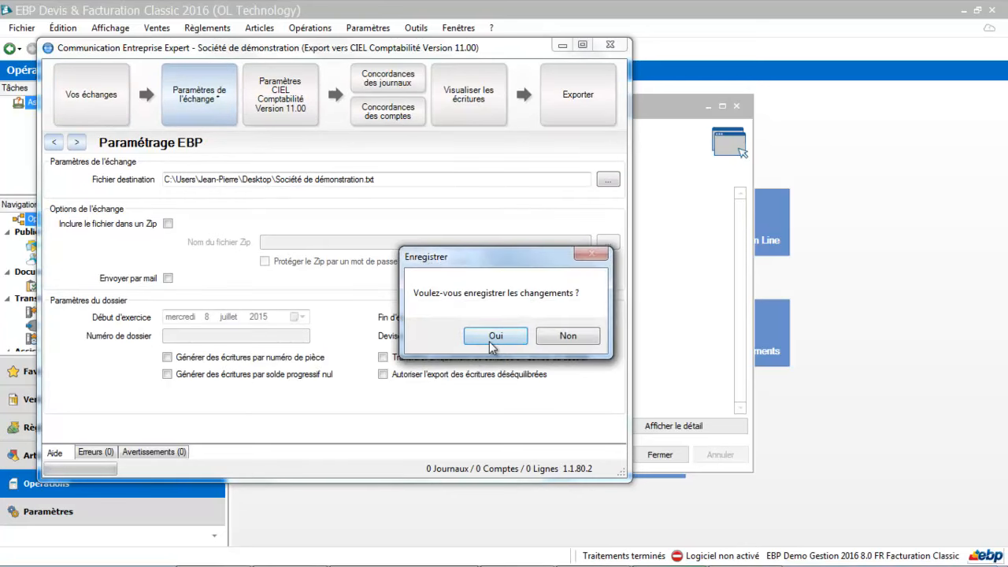
{"action": "left_click", "coordinate": [491, 339]}
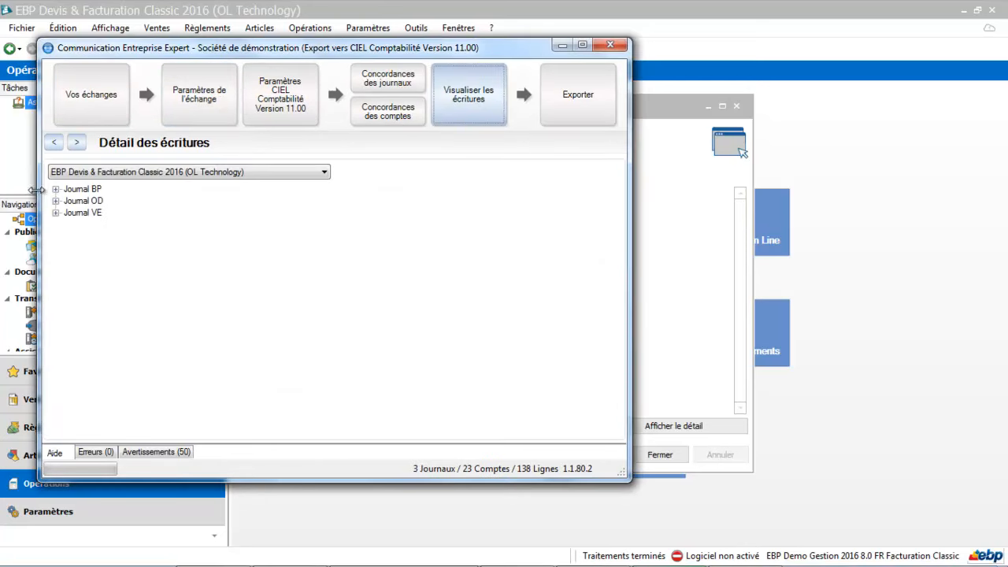
Examine the 07/2015 entries of the BP and VE journals in the entries detail.
{"action": "left_click", "coordinate": [55, 189]}
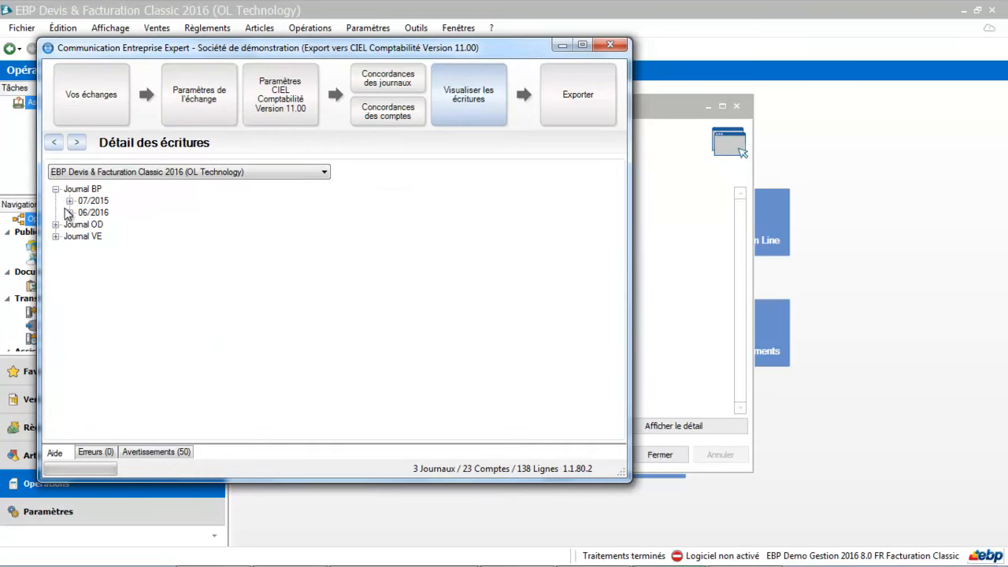
{"action": "left_click", "coordinate": [70, 200]}
{"action": "left_click", "coordinate": [84, 213]}
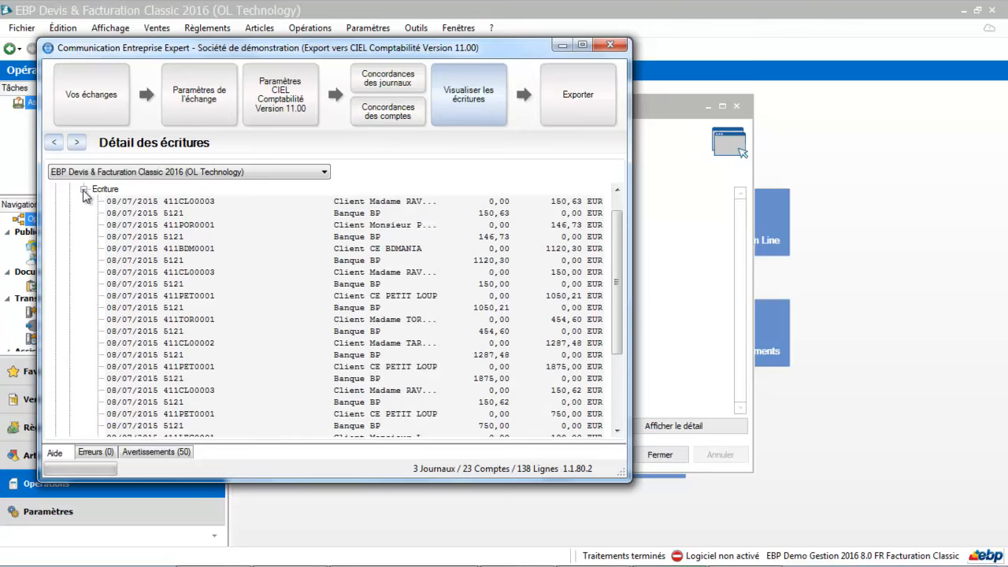
{"action": "left_click", "coordinate": [83, 189]}
{"action": "left_click", "coordinate": [55, 249]}
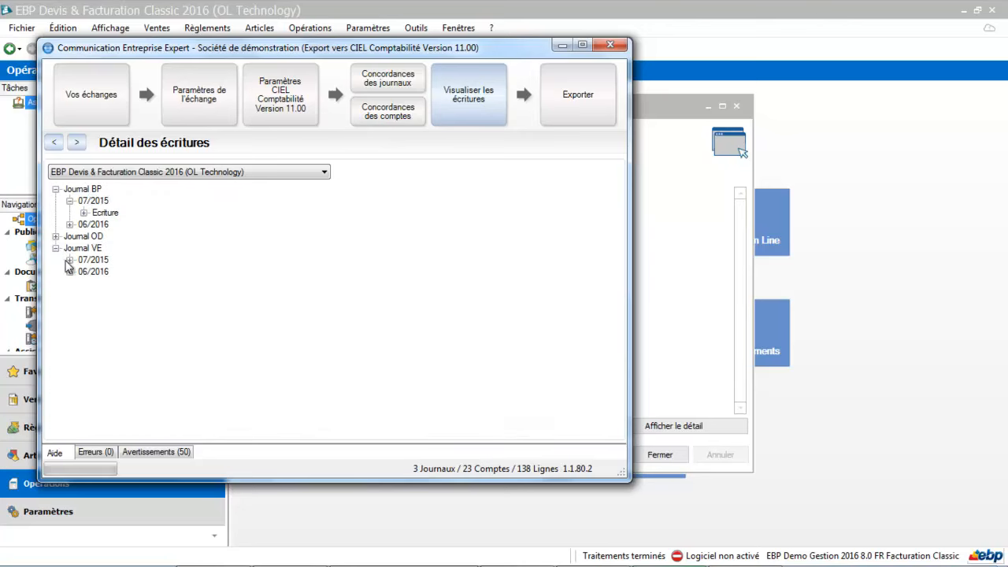
{"action": "left_click", "coordinate": [69, 261]}
{"action": "left_click", "coordinate": [85, 272]}
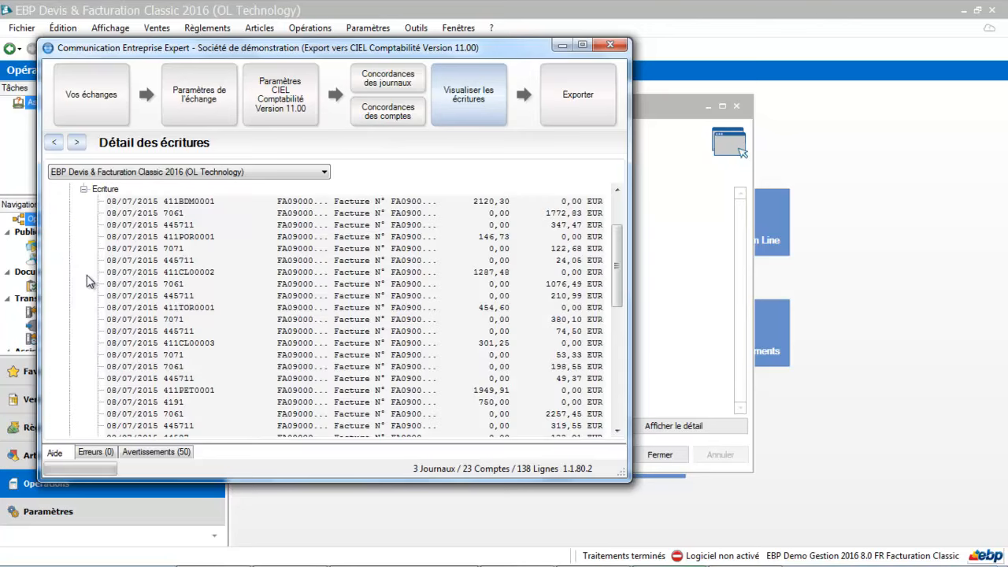
Export the entries to the text file Société de démonstration, replacing the existing file, and close the transfer assistant.
{"action": "left_click", "coordinate": [579, 107]}
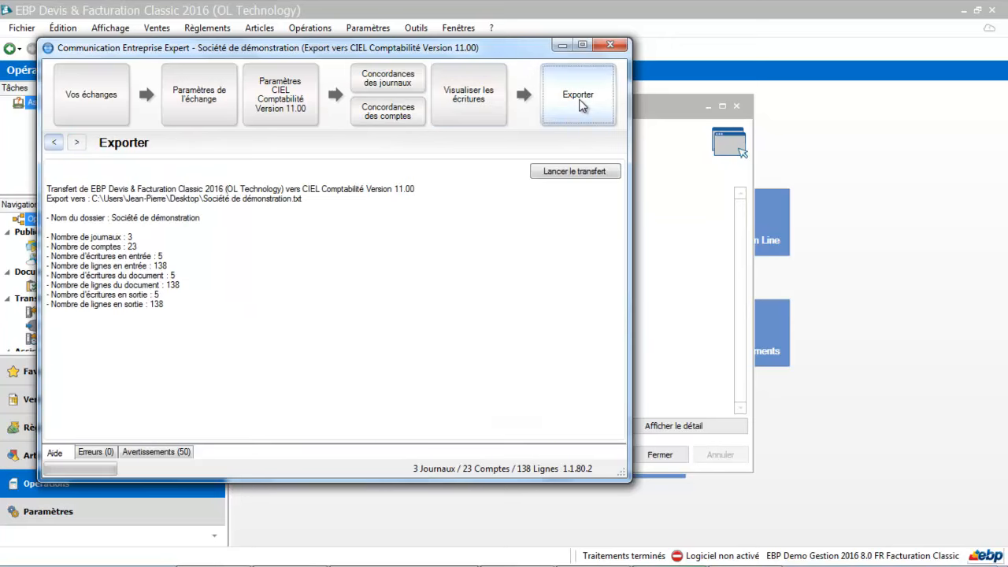
{"action": "left_click", "coordinate": [567, 172]}
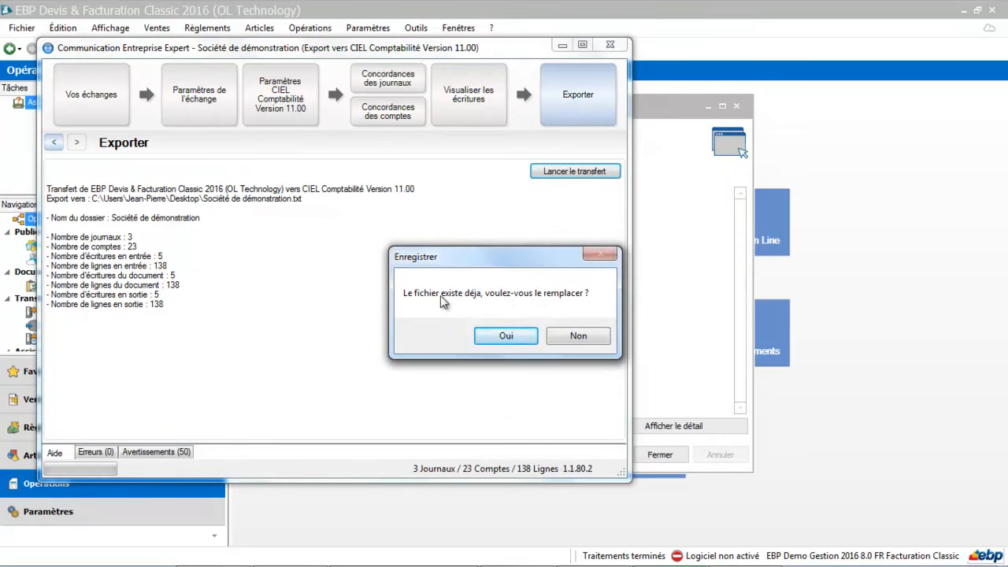
{"action": "left_click", "coordinate": [506, 337]}
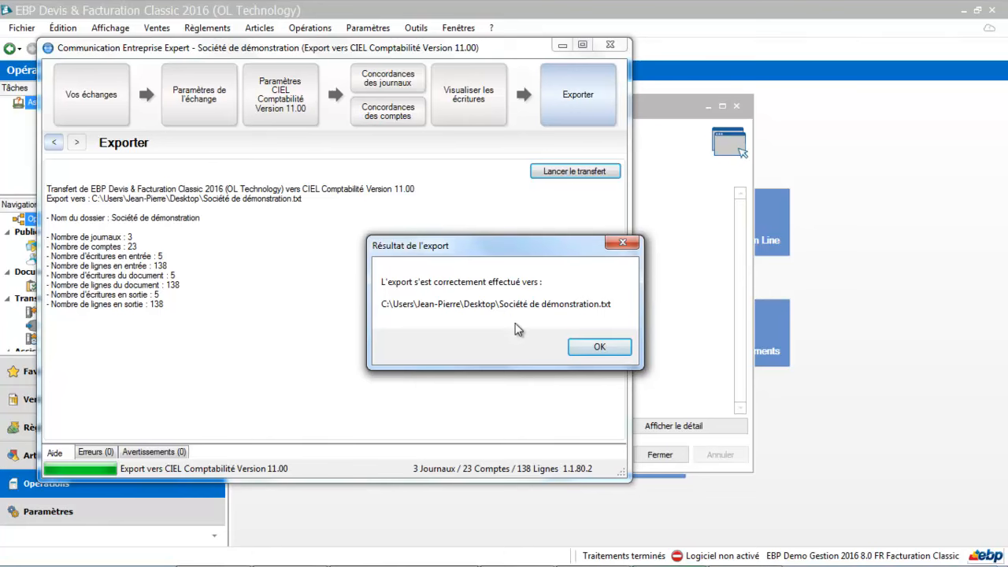
{"action": "left_click", "coordinate": [588, 343]}
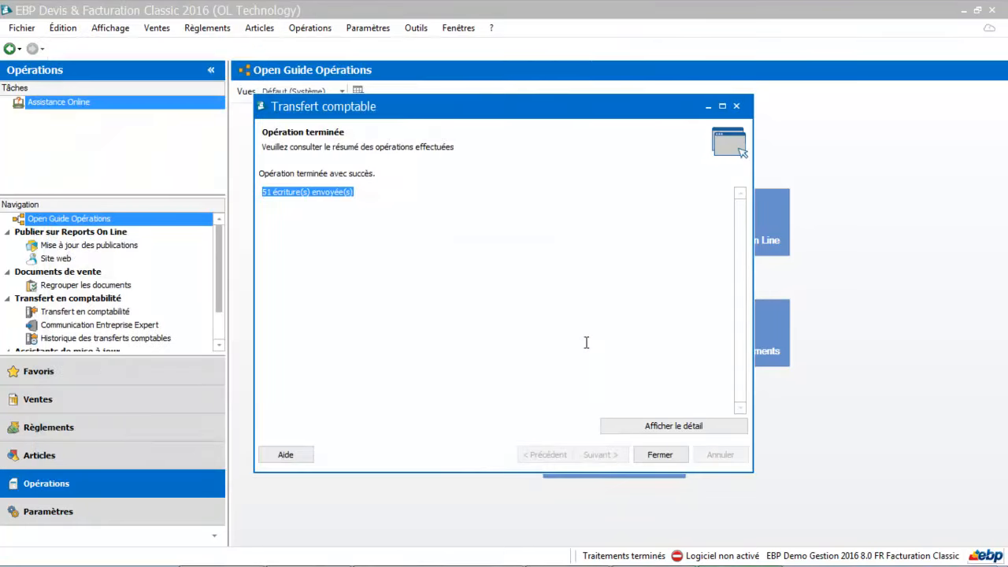
{"action": "left_click", "coordinate": [665, 460]}
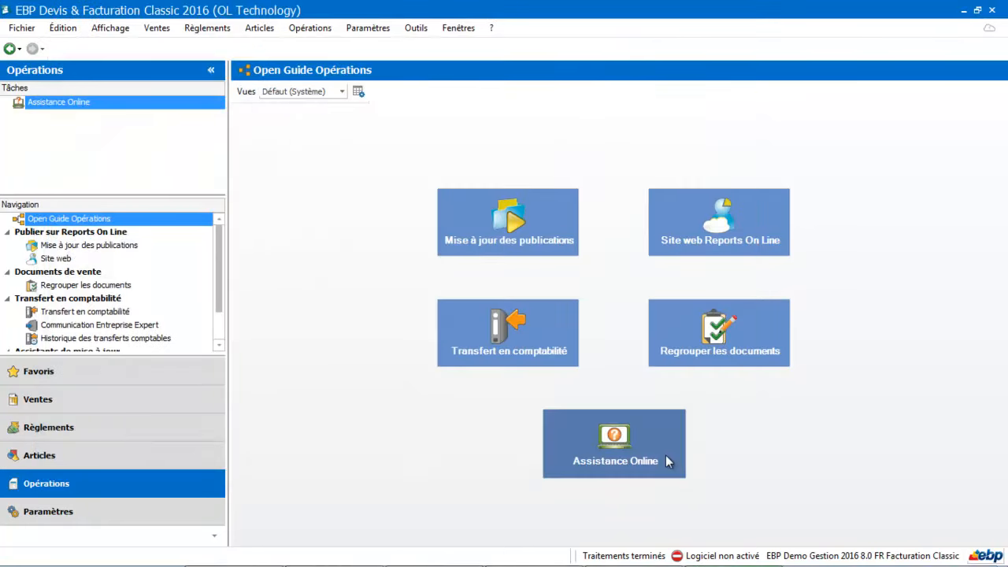
Open the exported Société de démonstration file from the desktop, check its lines in a maximized window, close it and return to EBP.
{"action": "left_click", "coordinate": [965, 11]}
{"action": "double_click", "coordinate": [679, 345]}
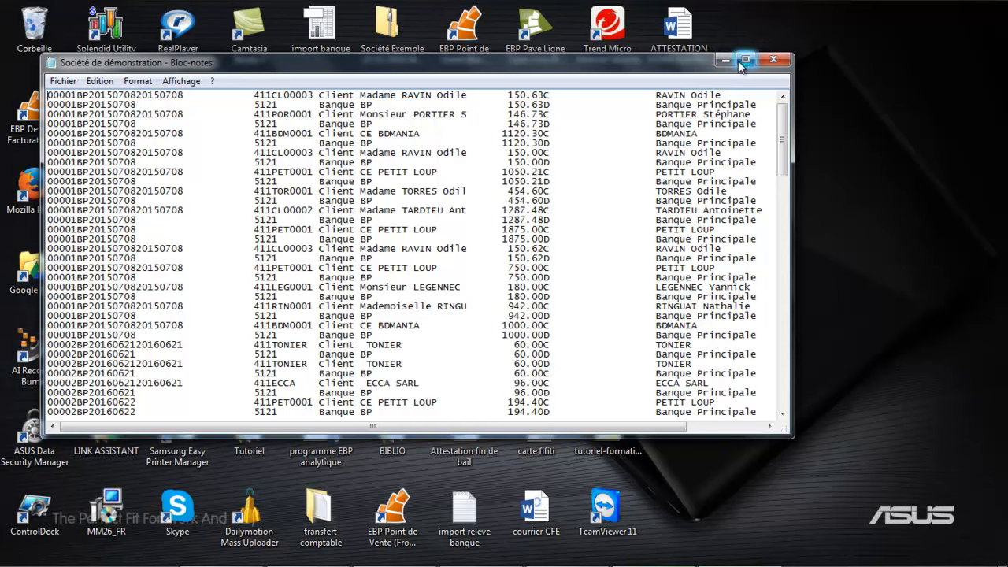
{"action": "left_click", "coordinate": [744, 61]}
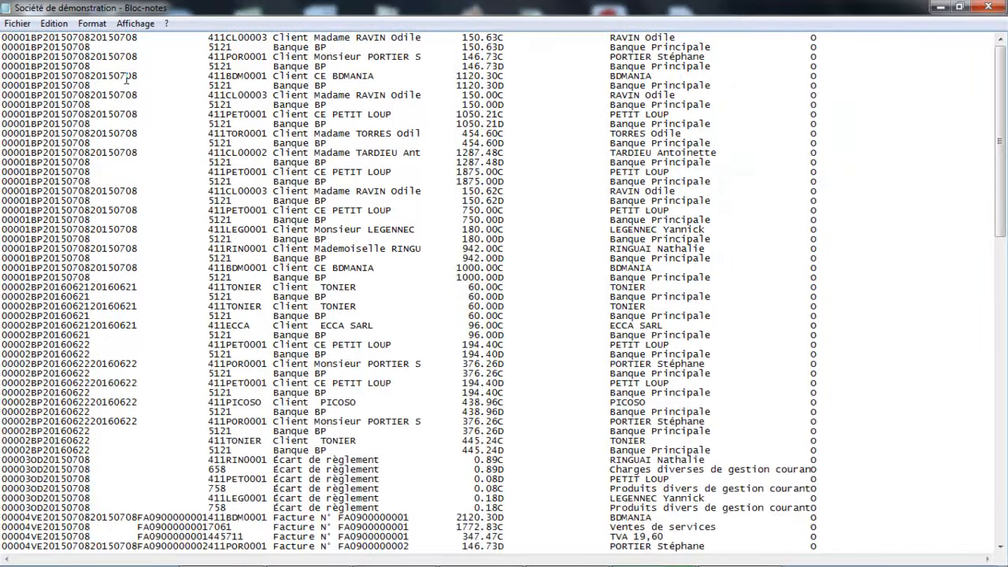
{"action": "left_click", "coordinate": [996, 11]}
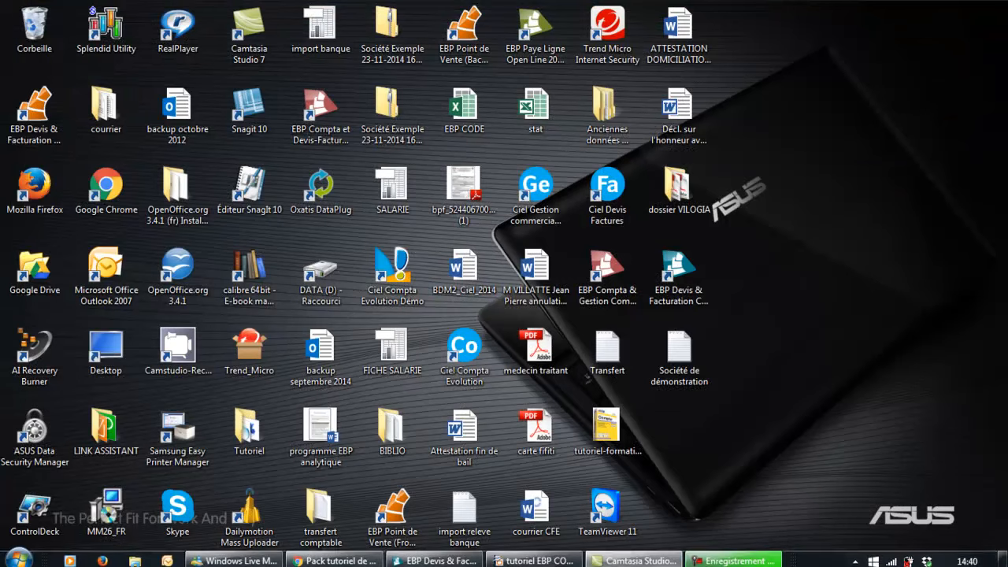
{"action": "left_click", "coordinate": [447, 556]}
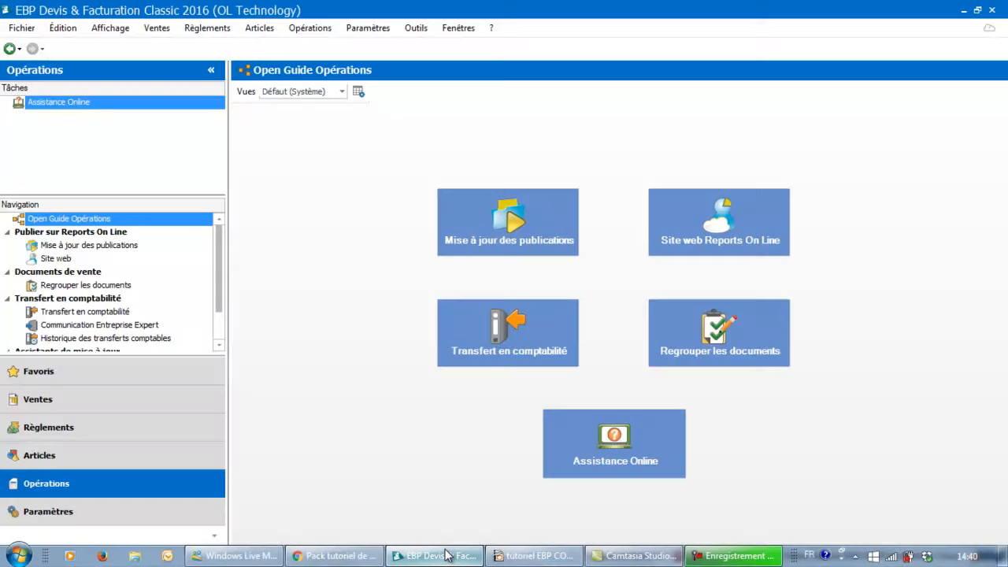